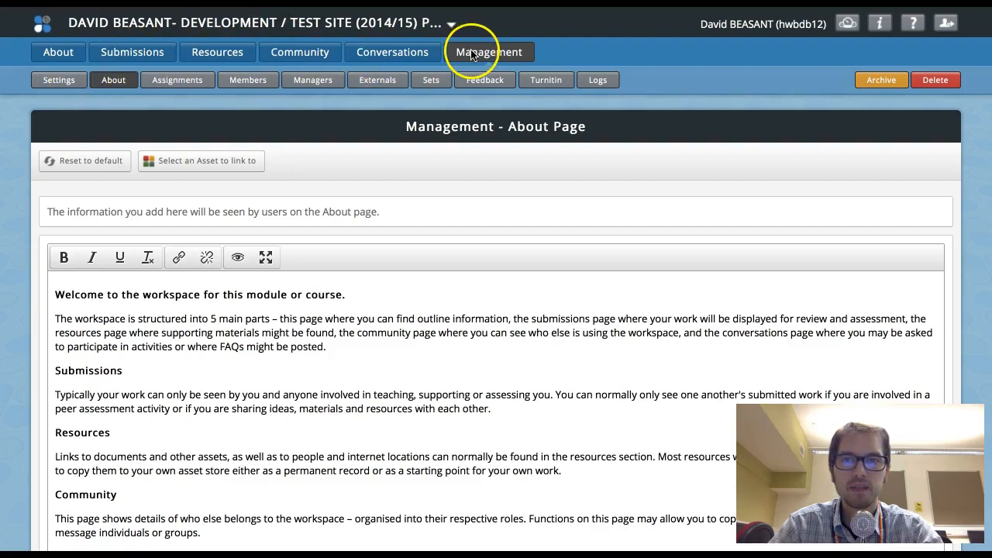
Step: Open the assignment settings page for this workspace
left_click(184, 80)
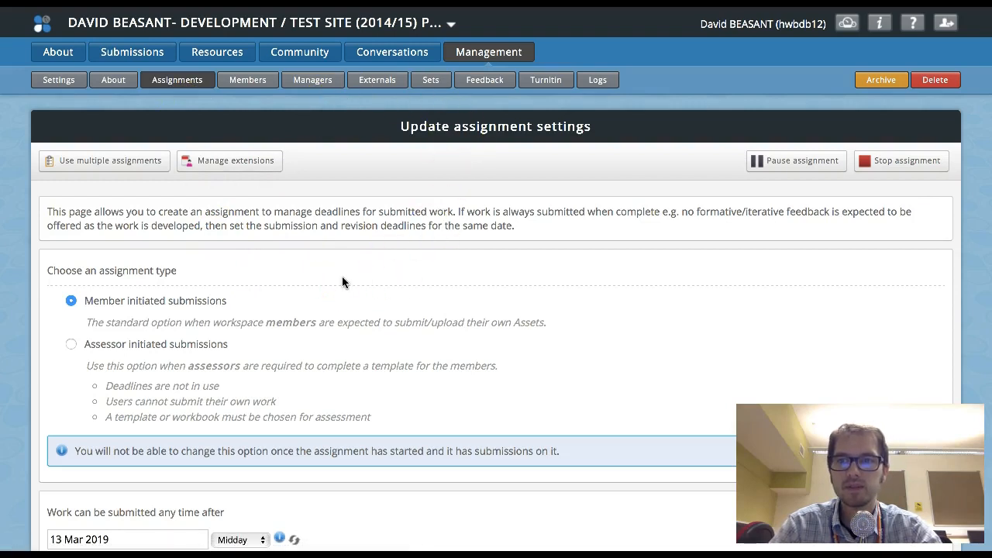
left_click(162, 167)
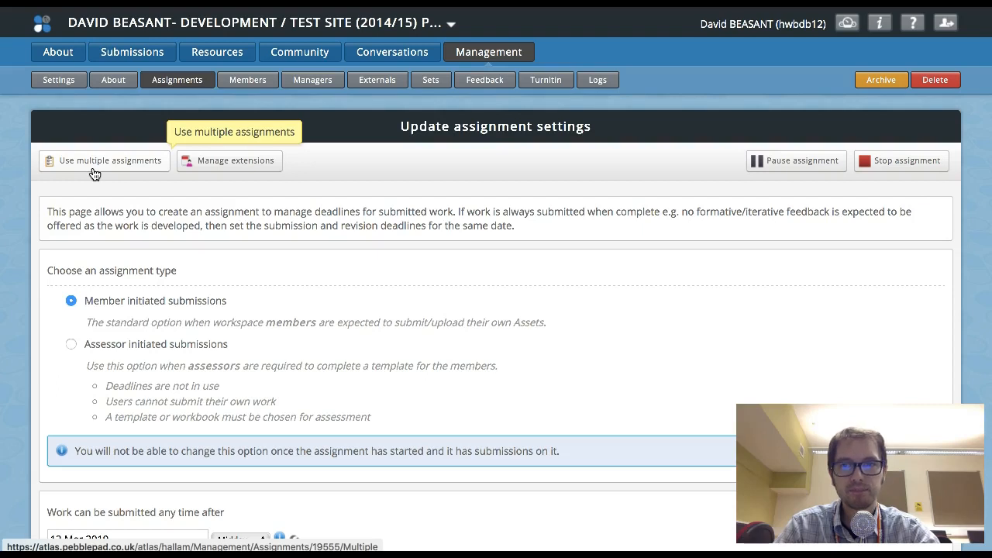
left_click(180, 240)
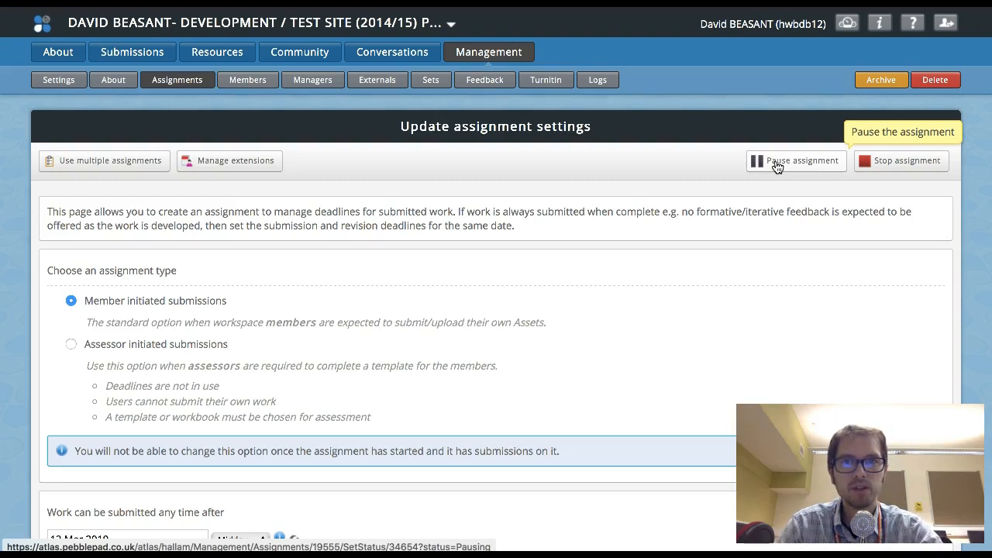
left_click(783, 172)
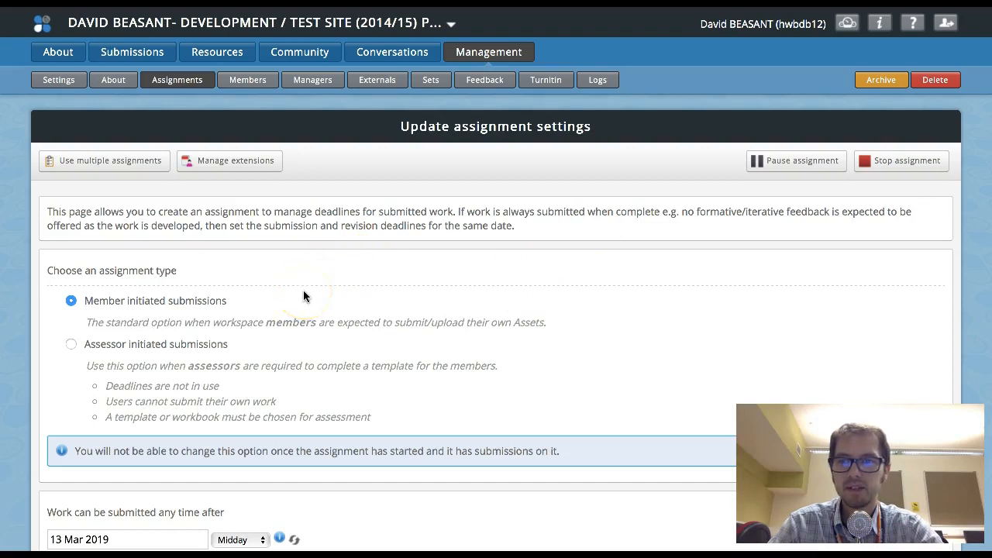
Step: Review the member initiated and assessor initiated assignment types and the submission date settings
scroll(304, 293, "down", 2)
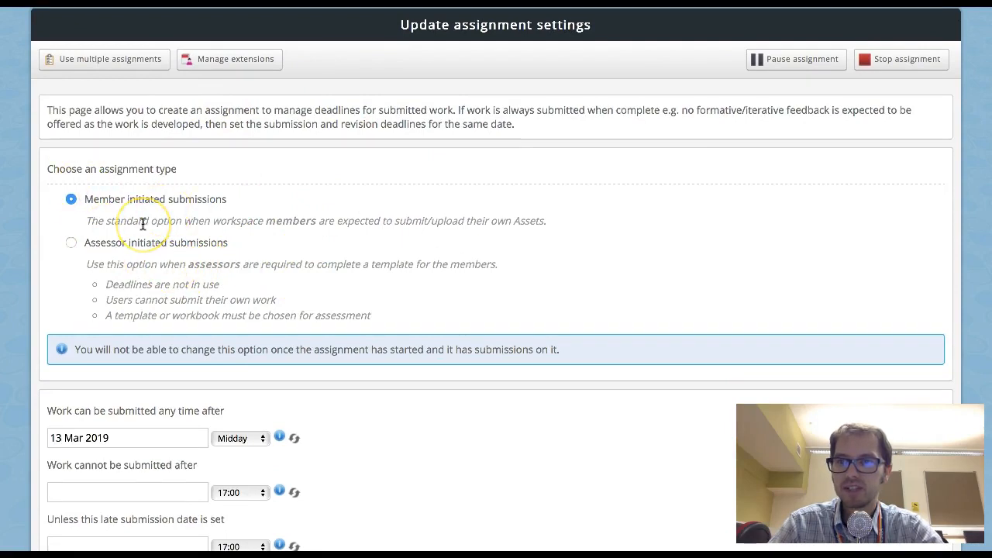
scroll(142, 223, "down", 2)
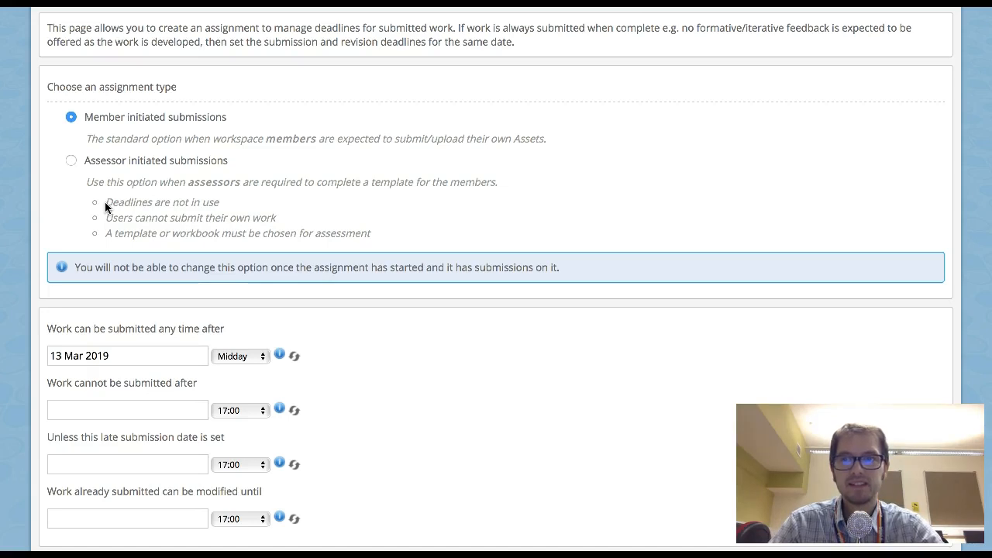
left_click(82, 170)
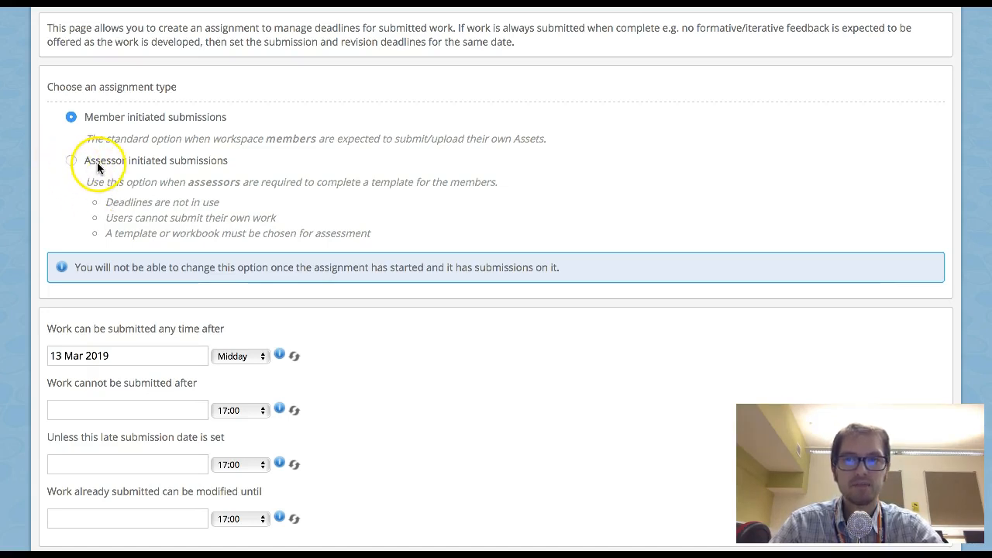
left_click(149, 200)
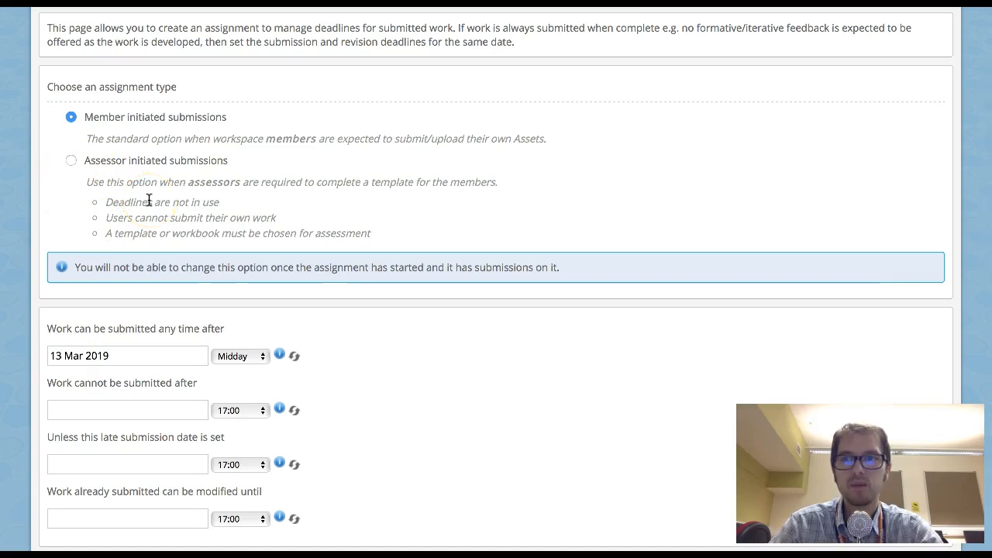
scroll(107, 152, "down", 1)
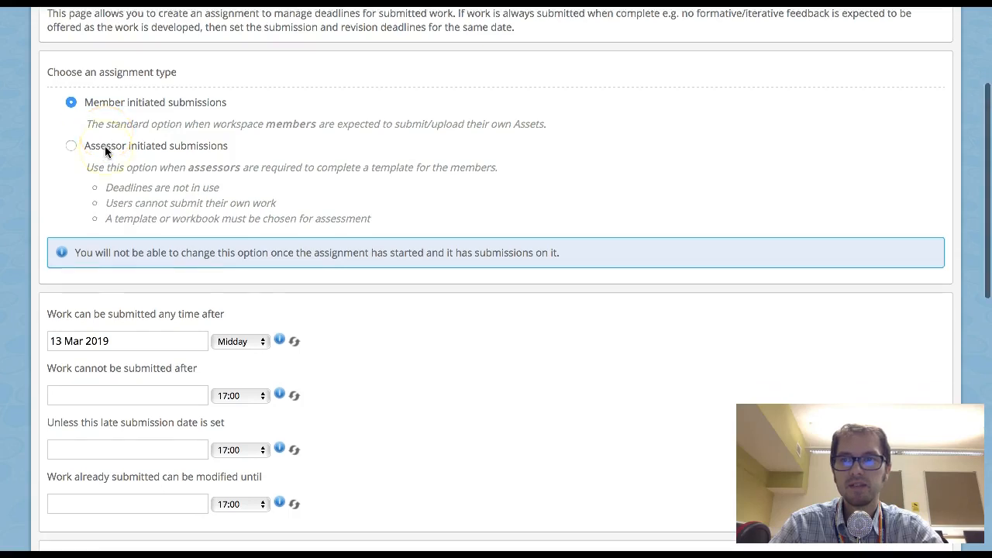
scroll(107, 149, "down", 1)
scroll(256, 174, "down", 2)
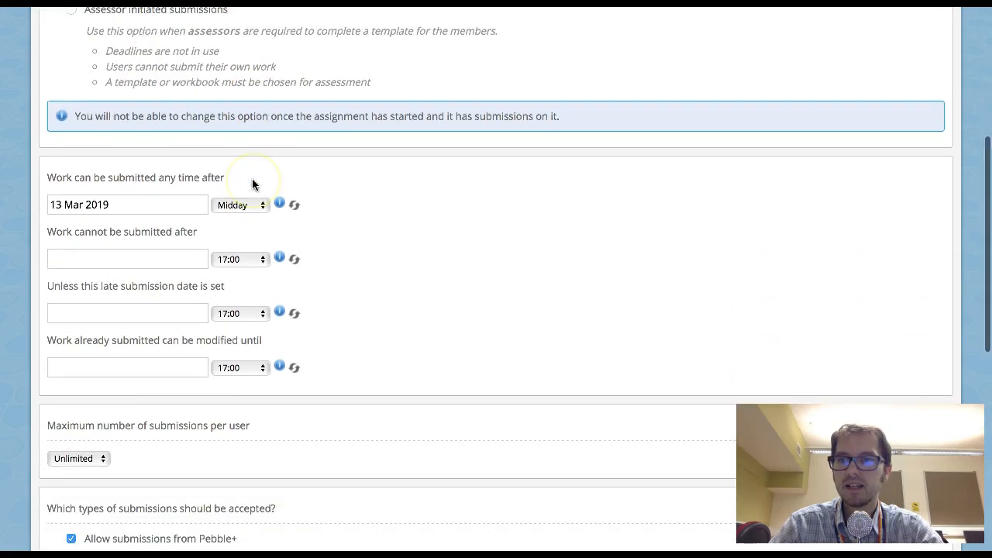
scroll(252, 184, "down", 1)
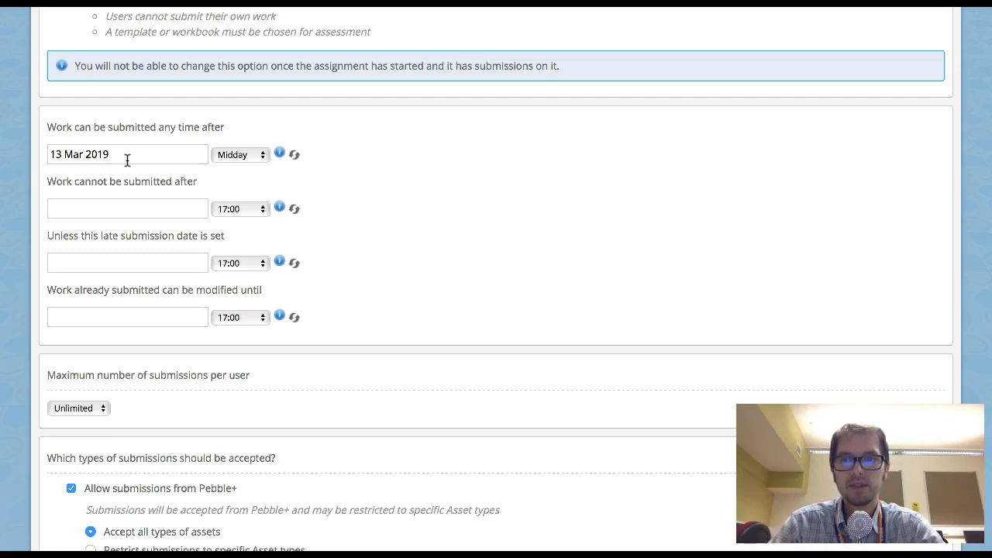
Step: Set the date and time after which work cannot be submitted to 09 May 2019 at 15:00
left_click(121, 206)
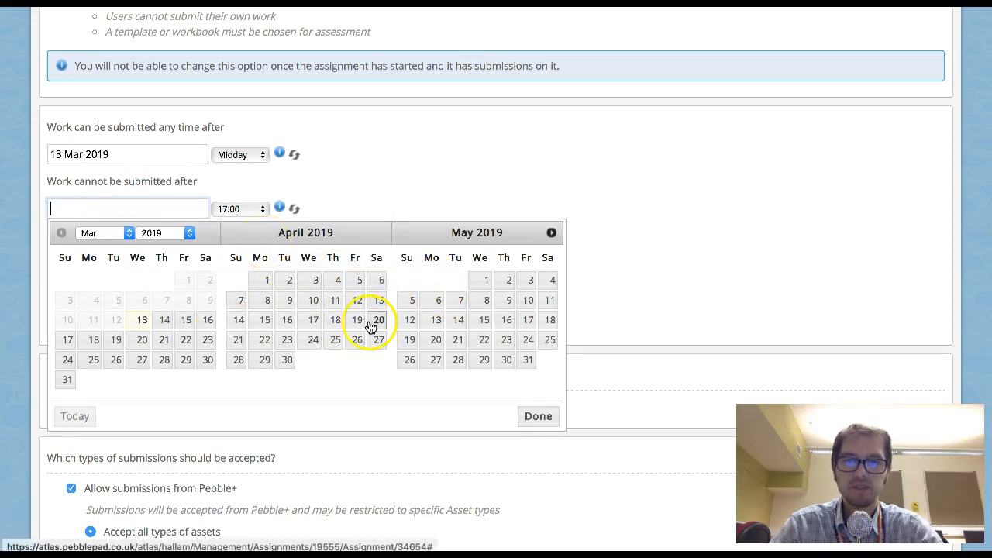
left_click(505, 301)
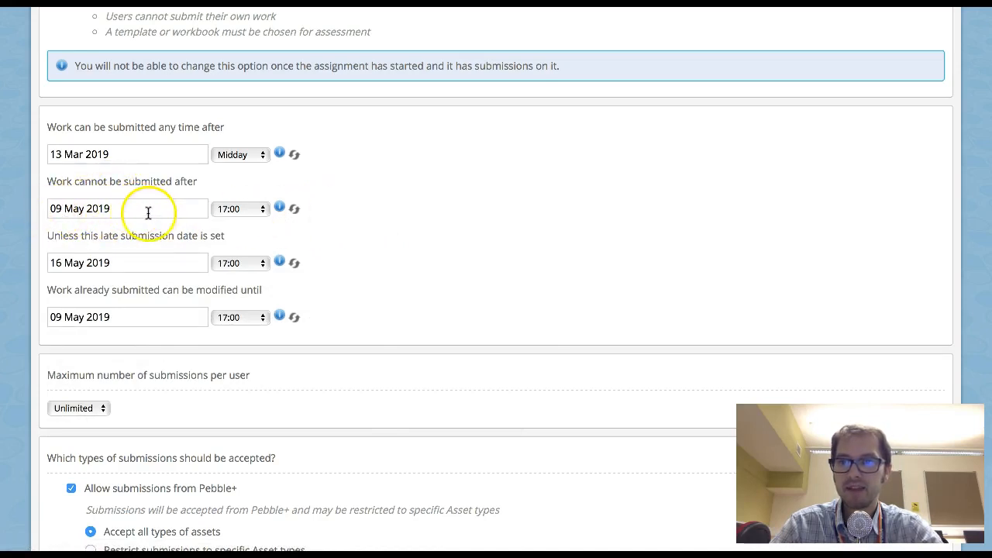
left_click(262, 209)
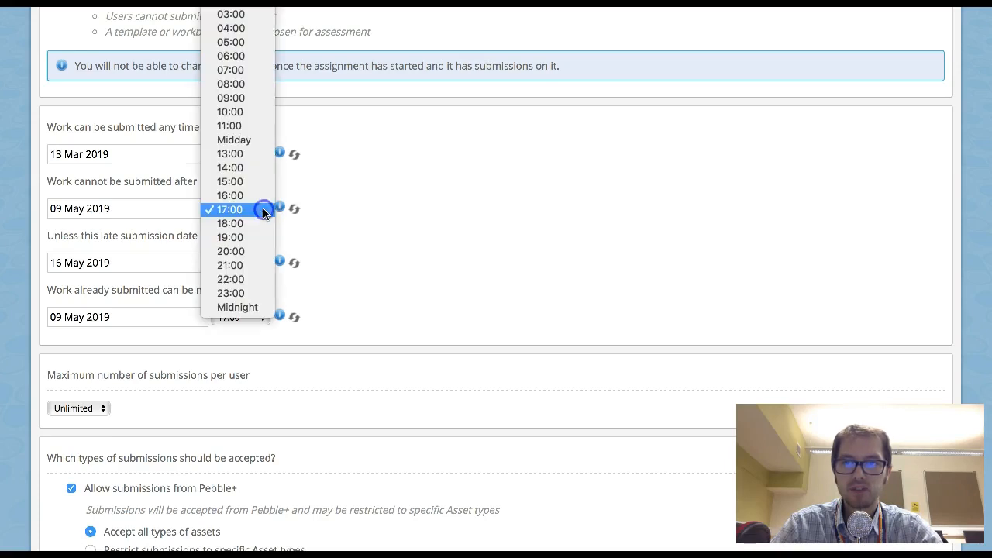
left_click(235, 182)
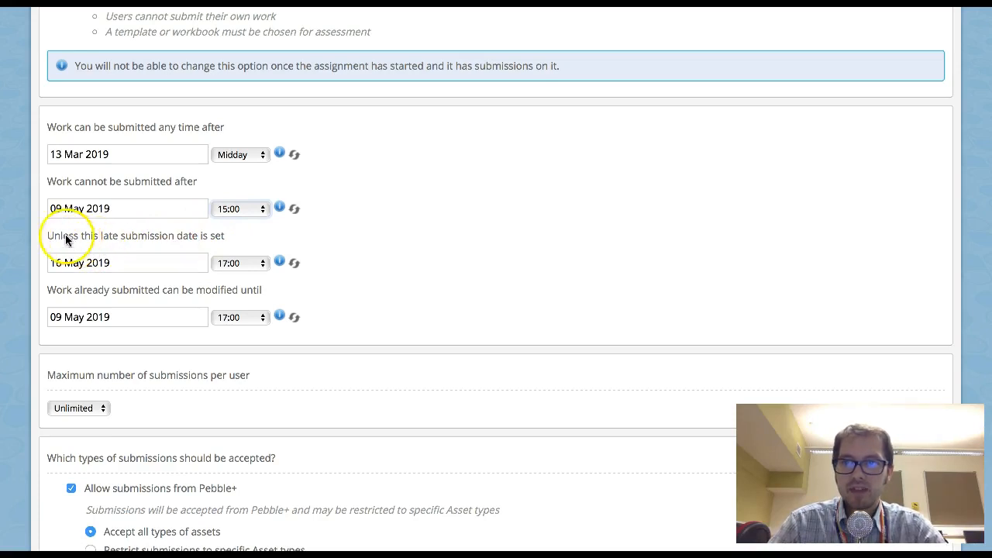
Step: Set the late submission date to 10 May 2019 at 15:00
left_click(122, 262)
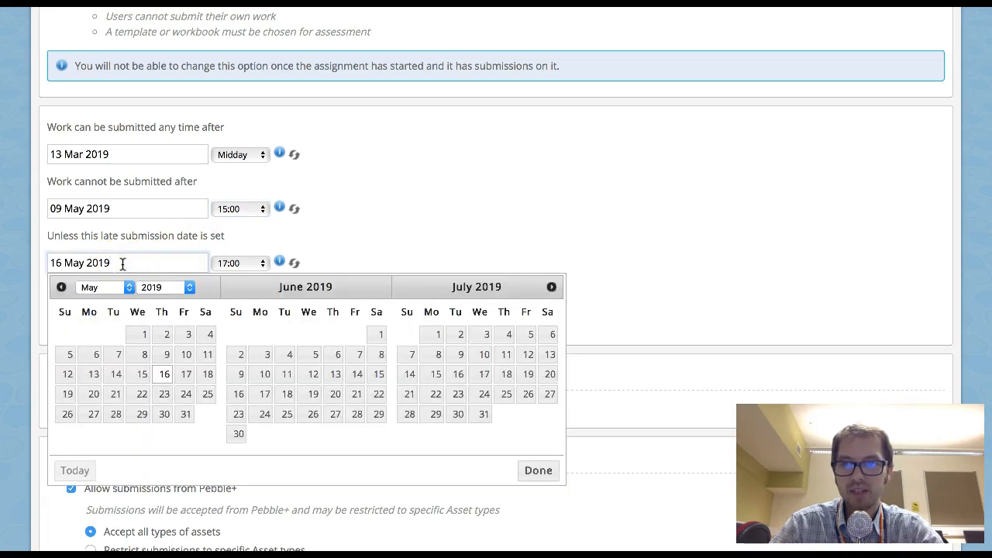
left_click(475, 361)
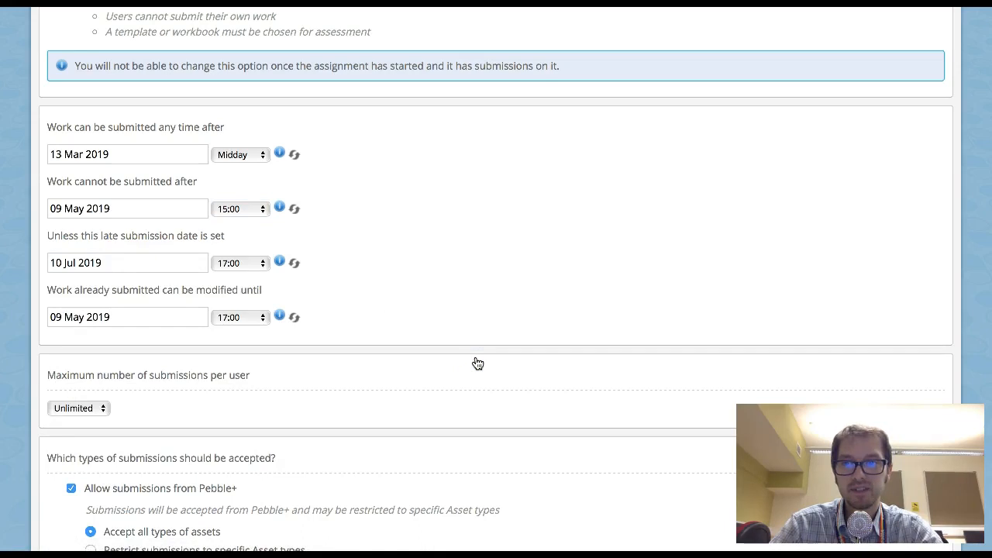
left_click(132, 265)
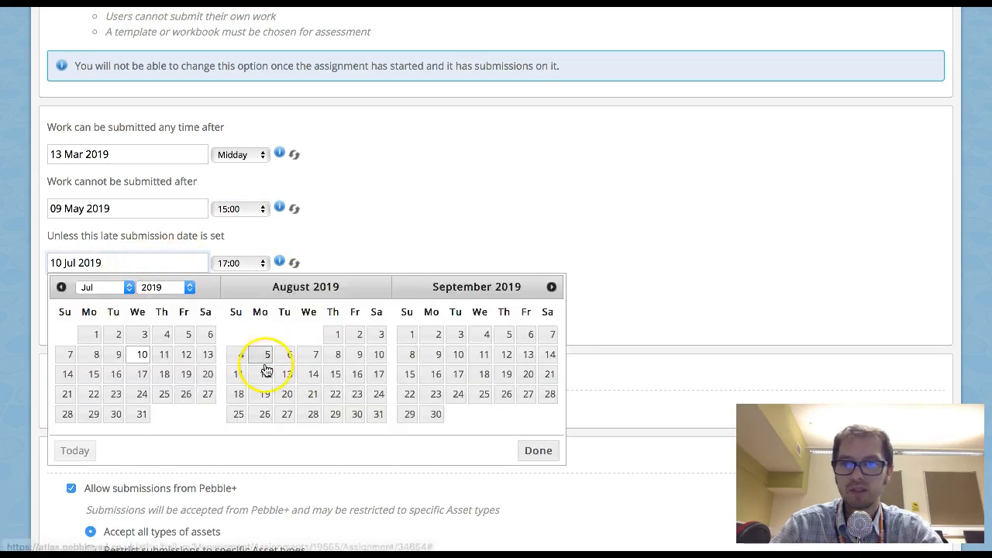
left_click(60, 289)
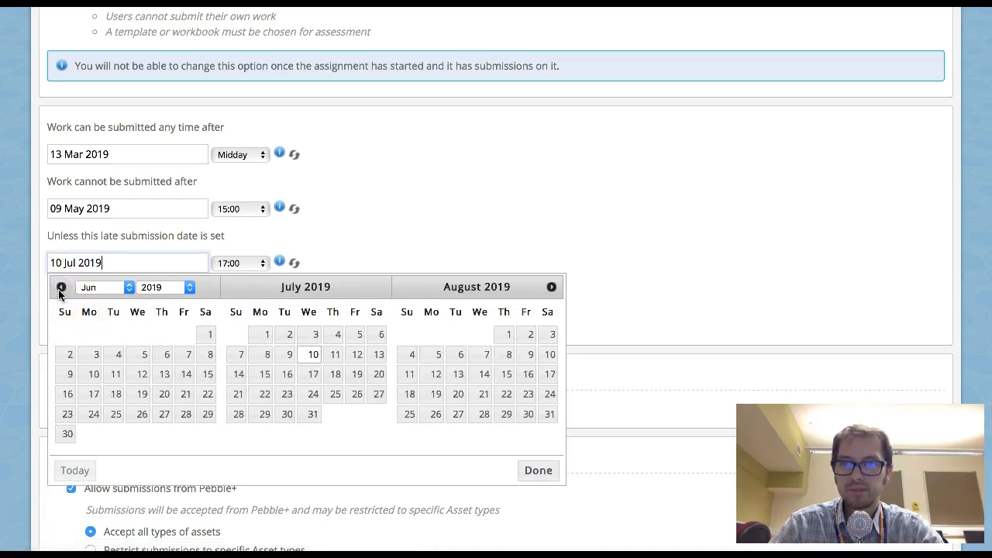
left_click(59, 288)
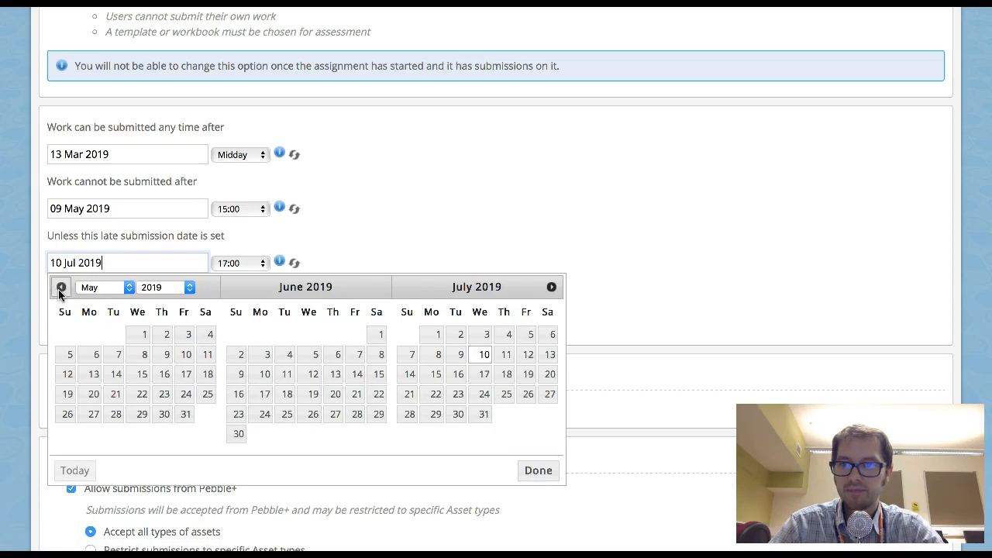
left_click(59, 288)
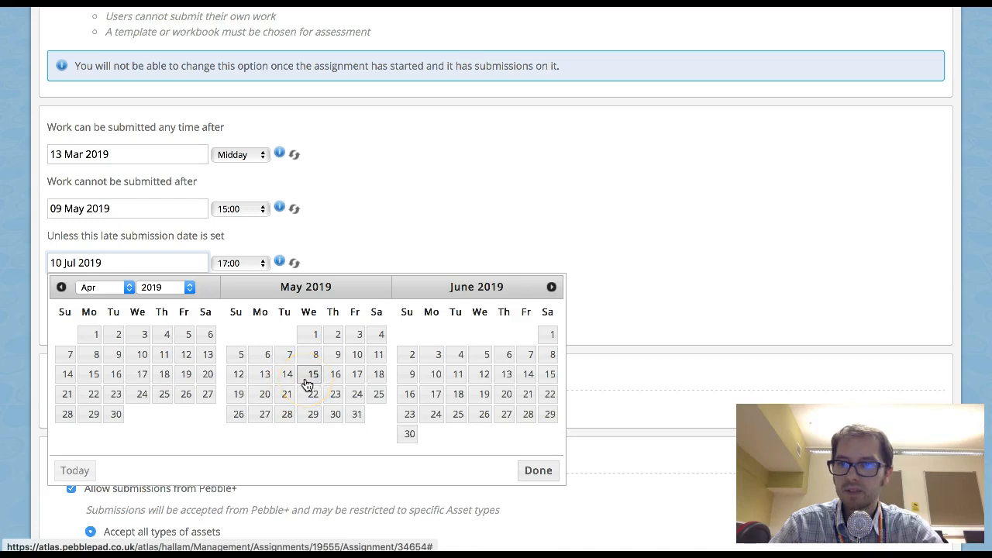
left_click(356, 358)
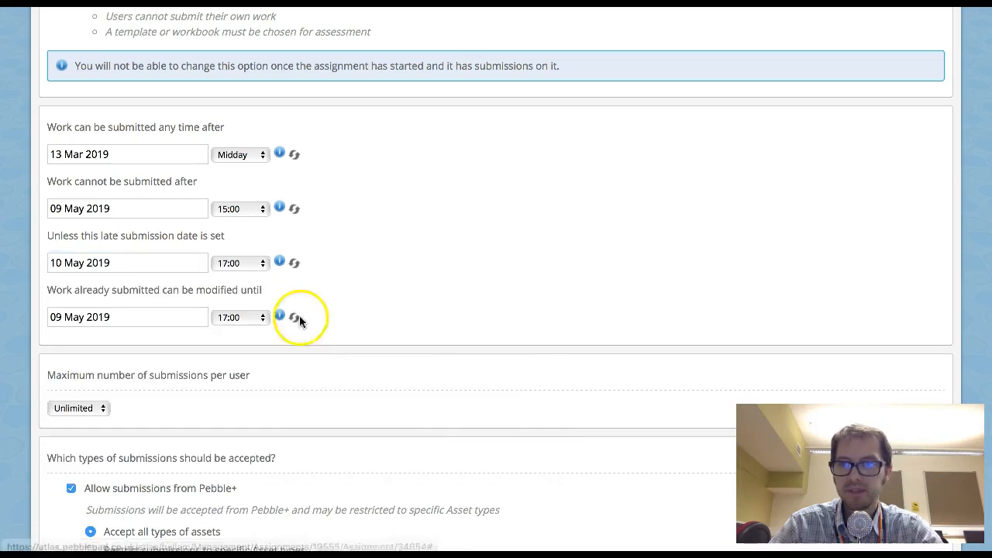
left_click(258, 263)
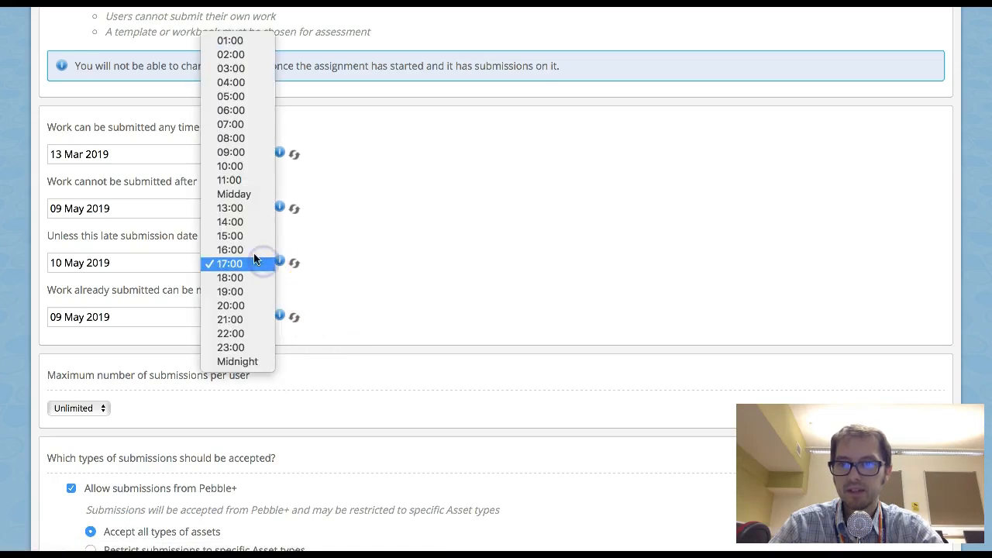
left_click(241, 233)
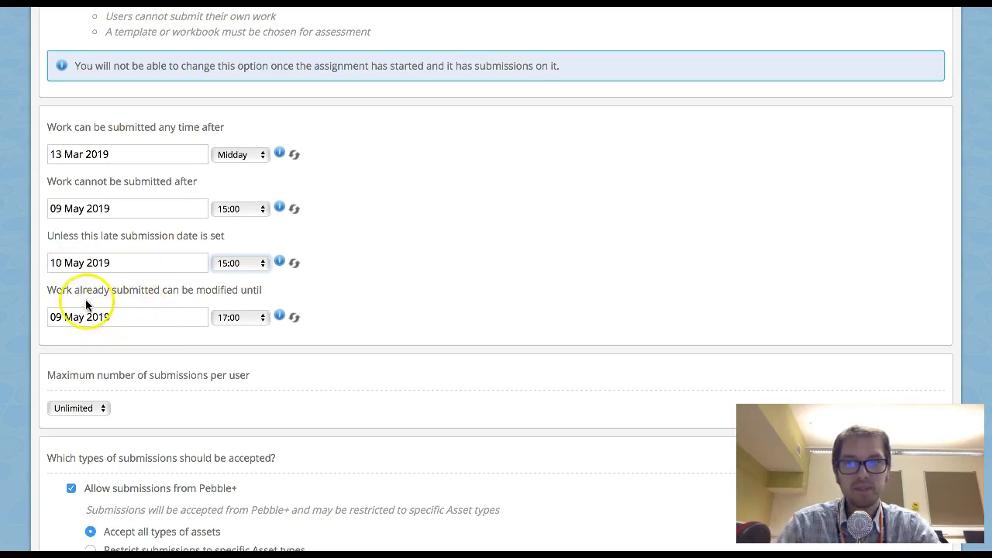
Step: Set the time until which already submitted work can be modified to 15:00
left_click(147, 313)
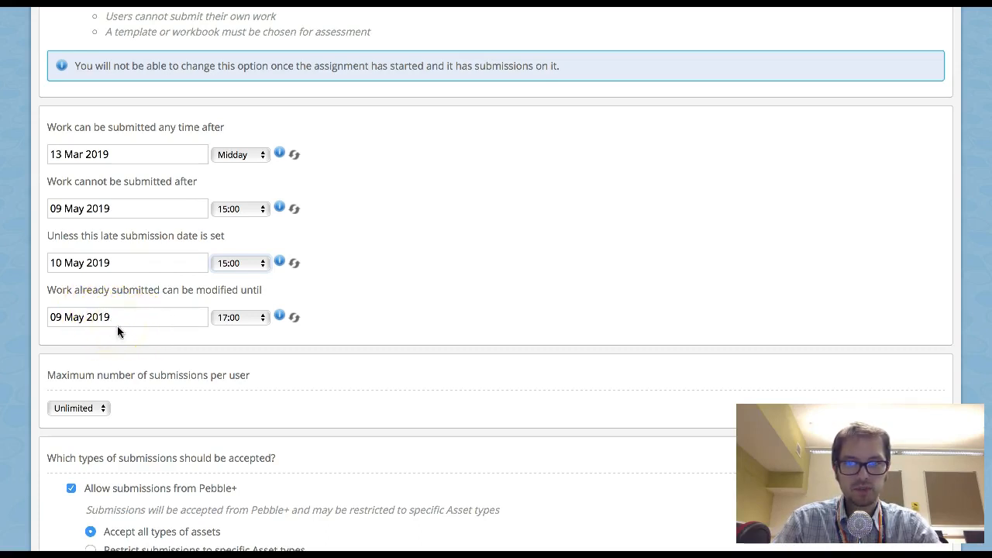
left_click(264, 319)
left_click(242, 289)
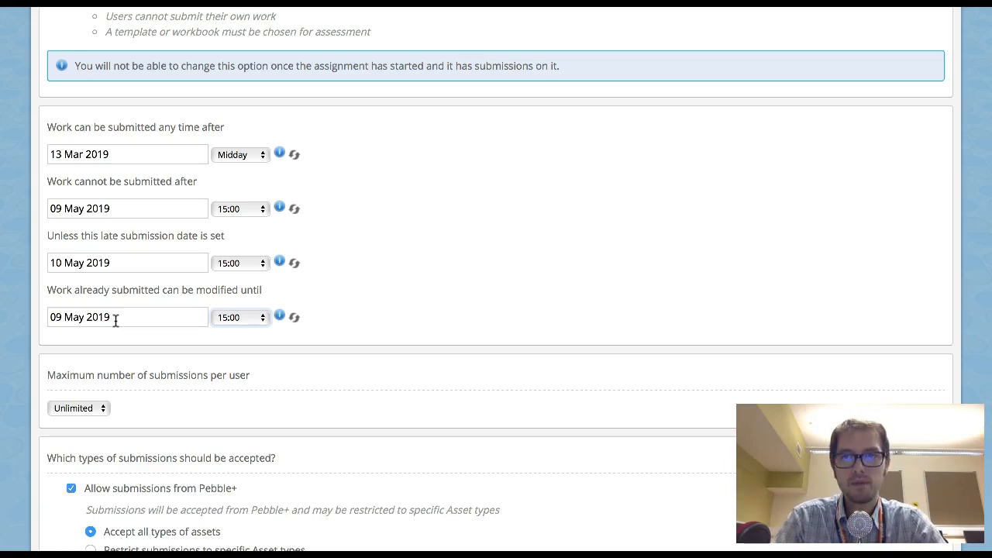
scroll(134, 358, "down", 3)
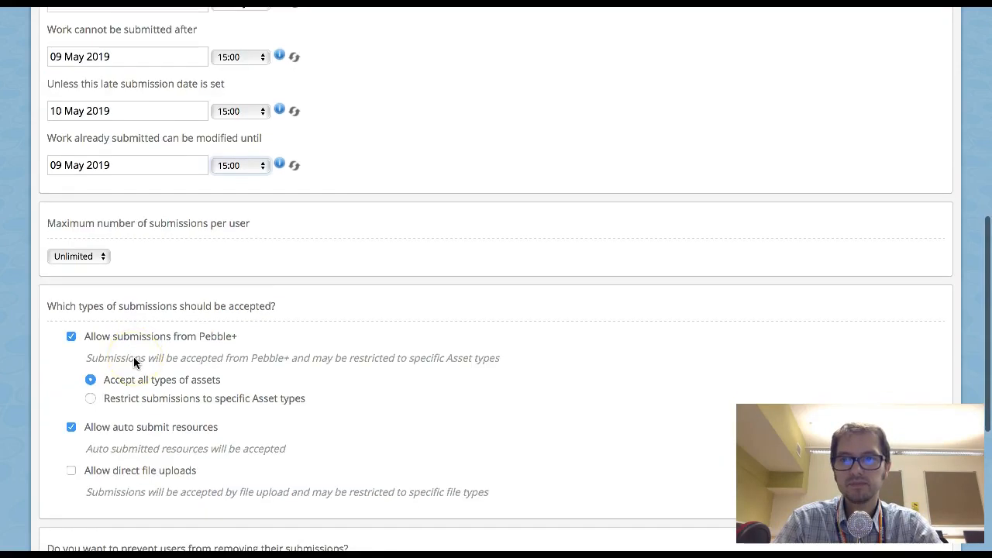
scroll(133, 357, "up", 3)
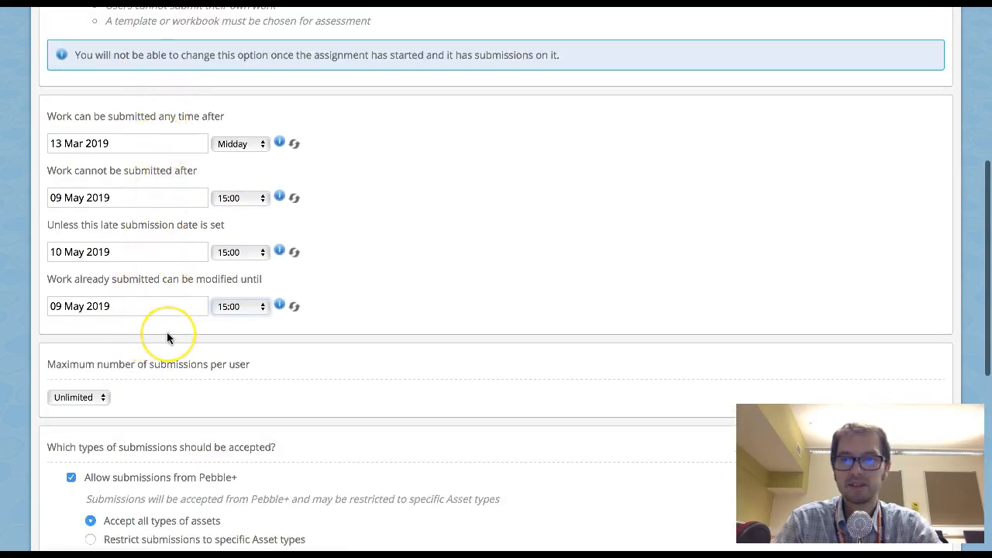
Step: Limit the maximum number of submissions per user to 1
scroll(167, 333, "down", 3)
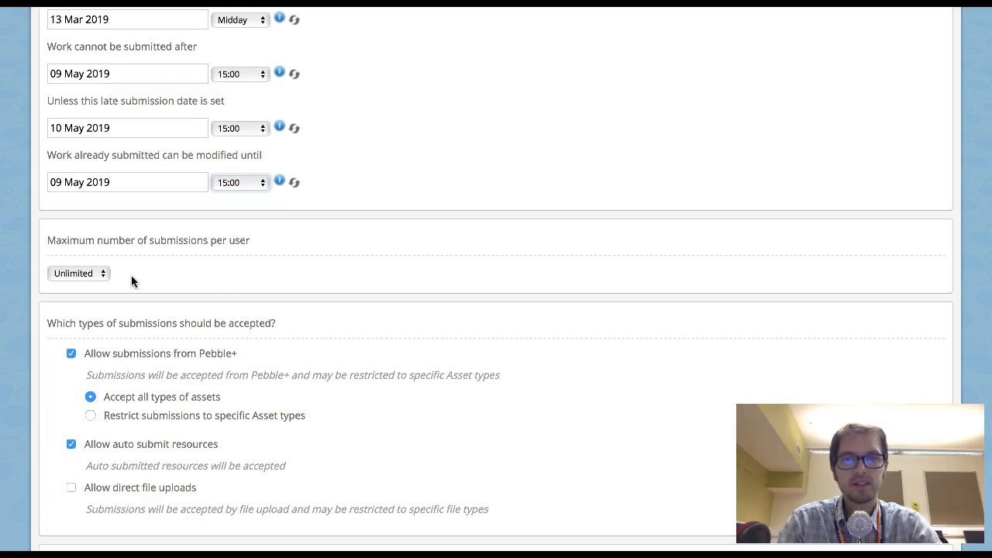
left_click(102, 273)
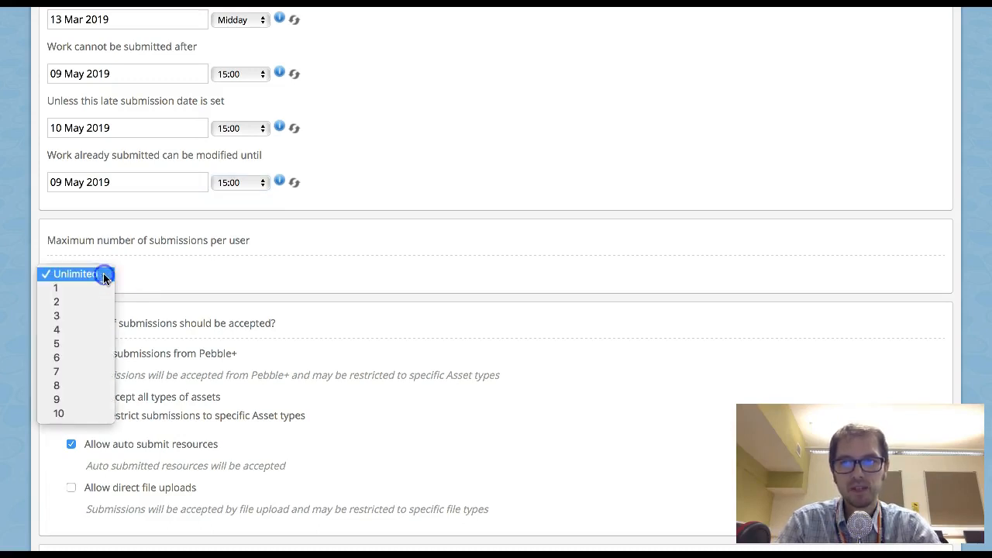
left_click(64, 293)
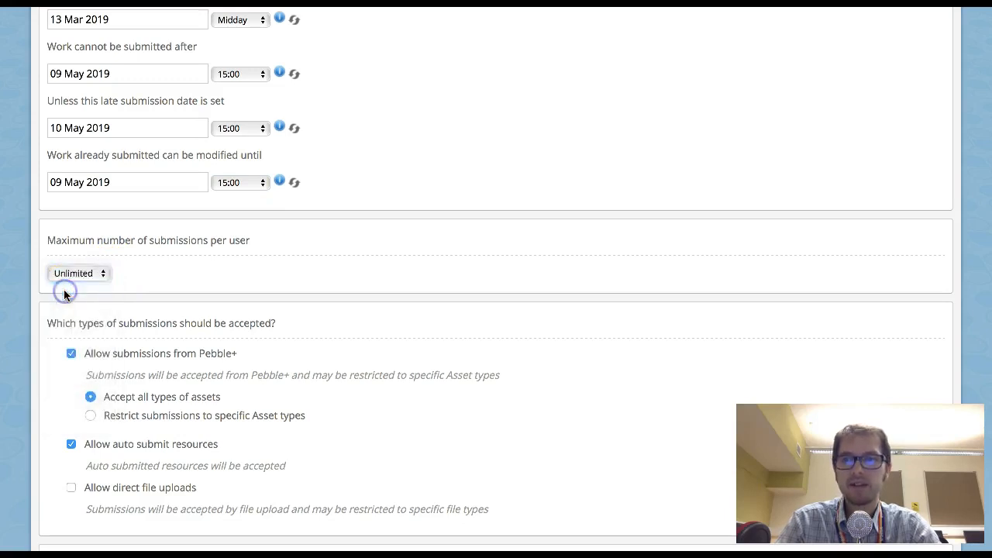
left_click(173, 277)
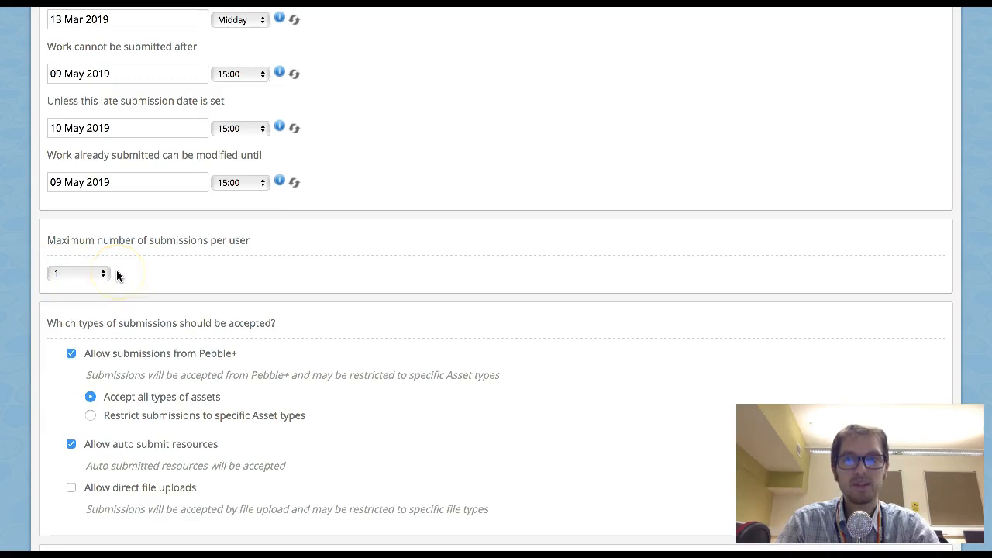
left_click(85, 275)
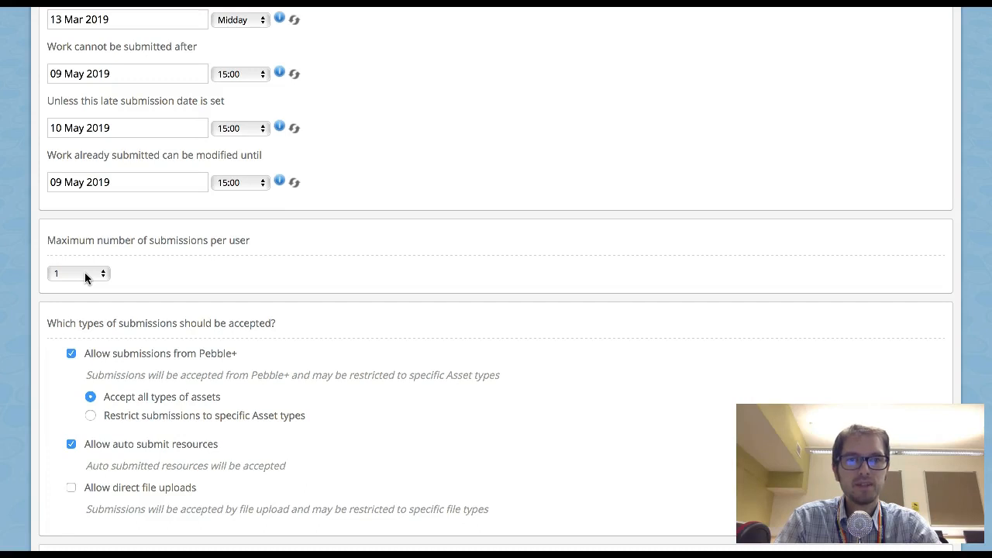
left_click(129, 278)
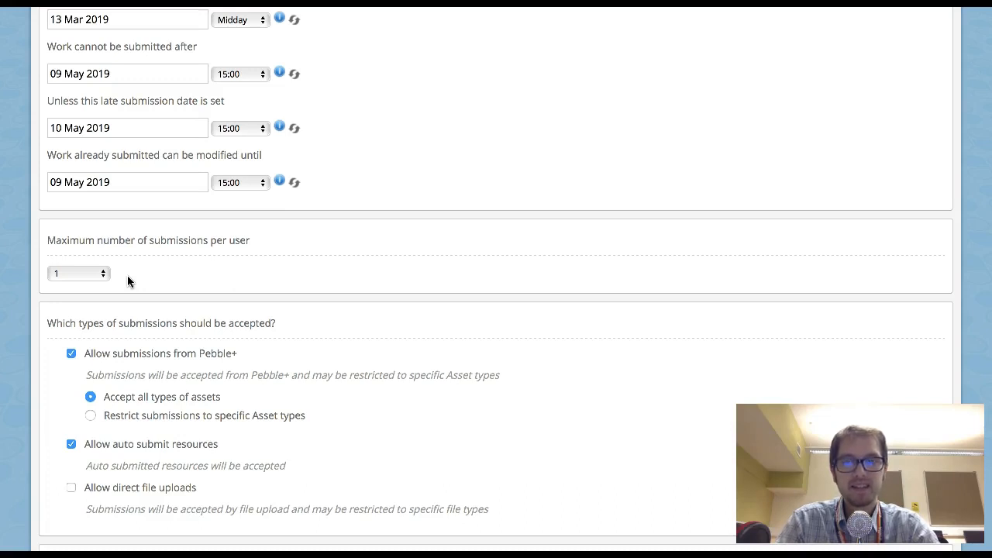
left_click(118, 277)
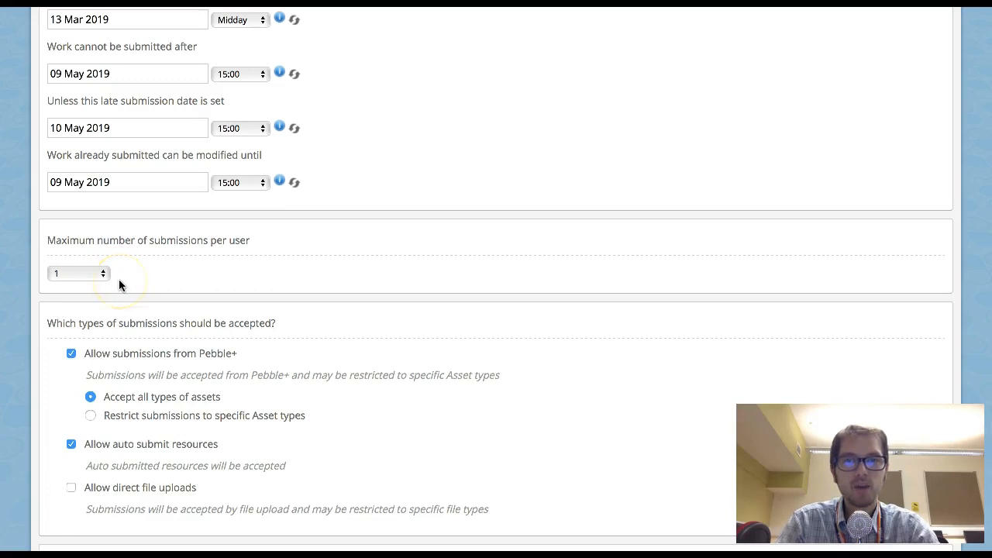
left_click(101, 273)
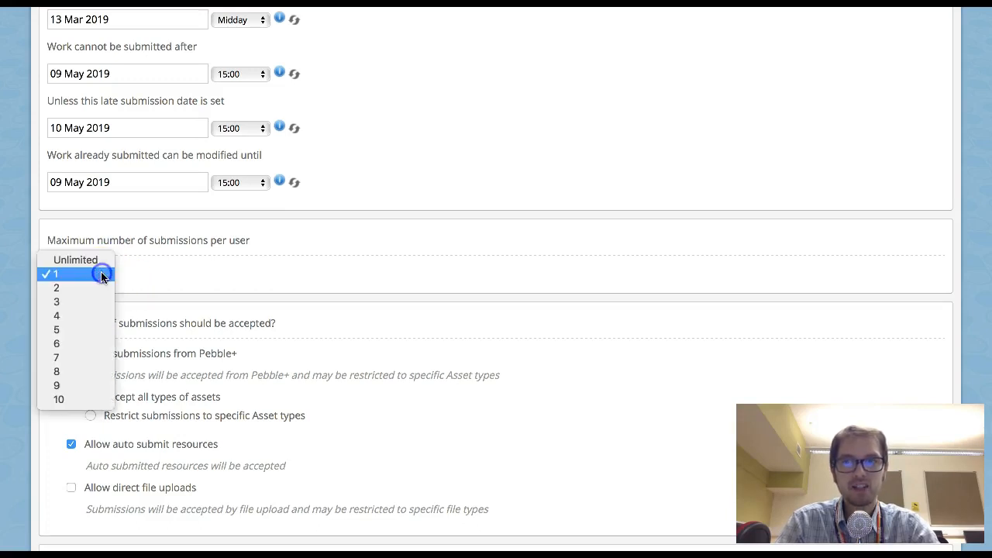
left_click(136, 266)
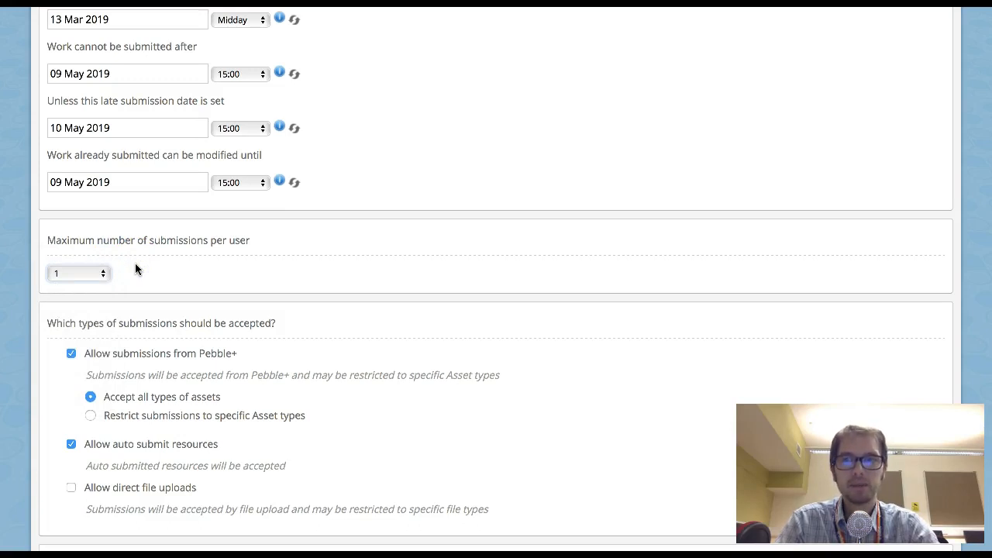
left_click(237, 326)
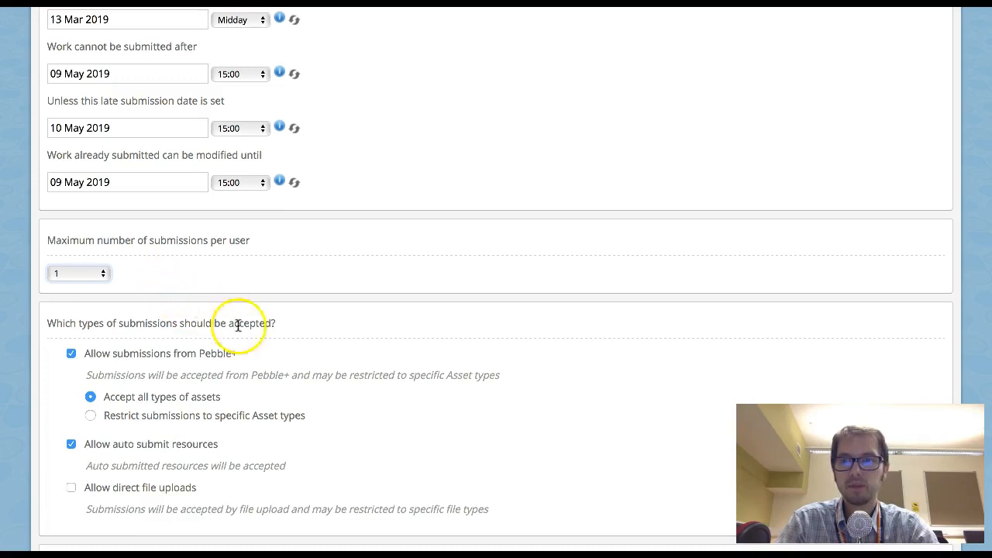
Step: Restrict Pebble+ submissions to specific asset types and accept only Webfolio / Portfolio
scroll(259, 329, "down", 3)
scroll(259, 335, "down", 1)
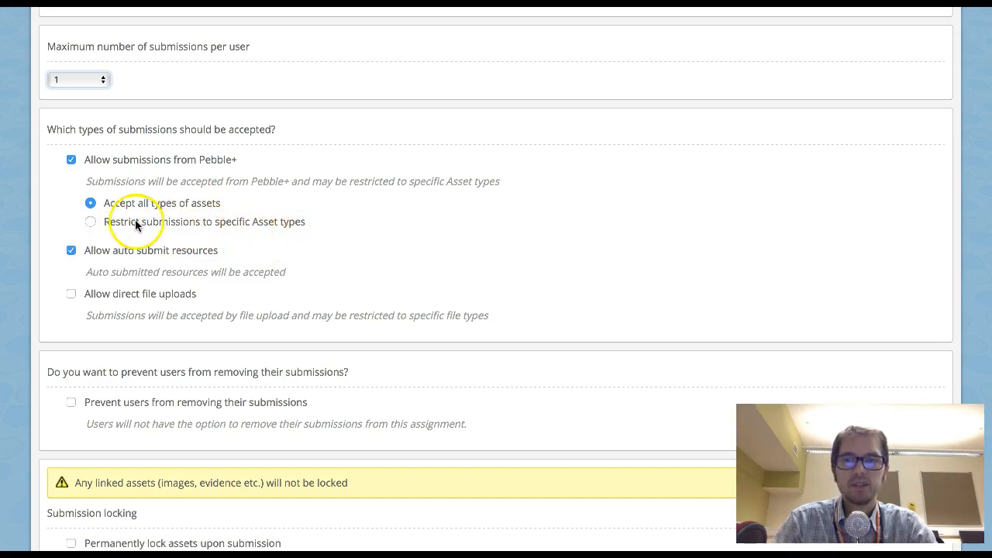
left_click(92, 223)
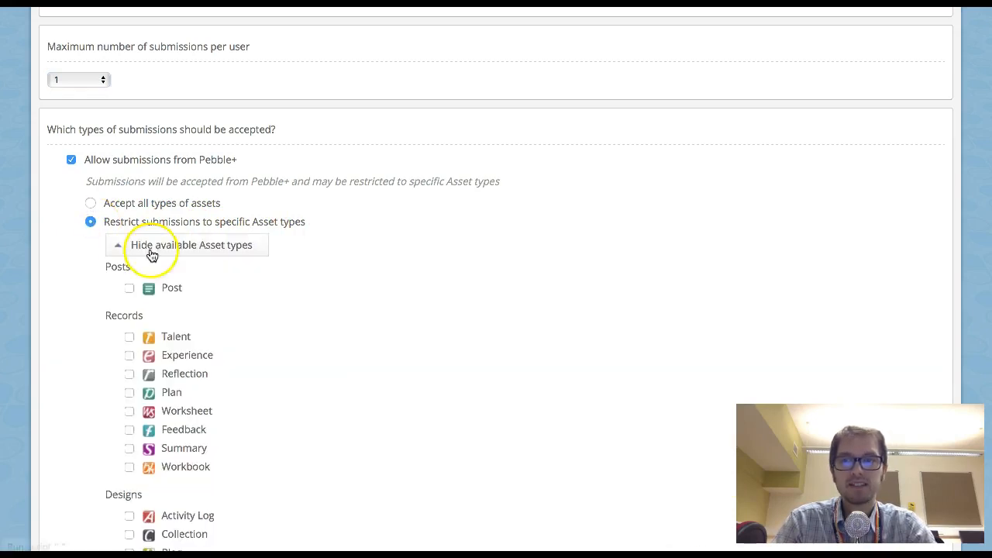
scroll(224, 321, "down", 3)
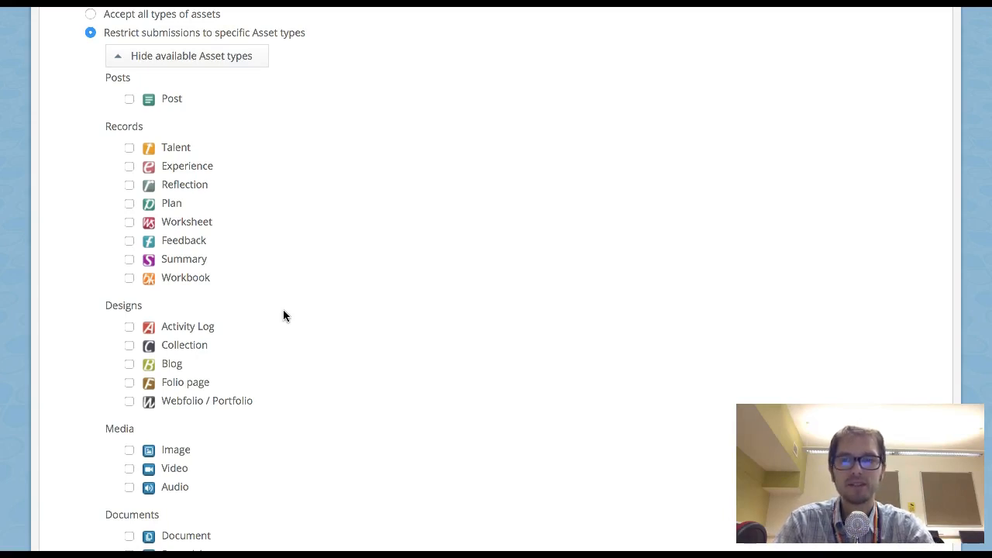
left_click(130, 403)
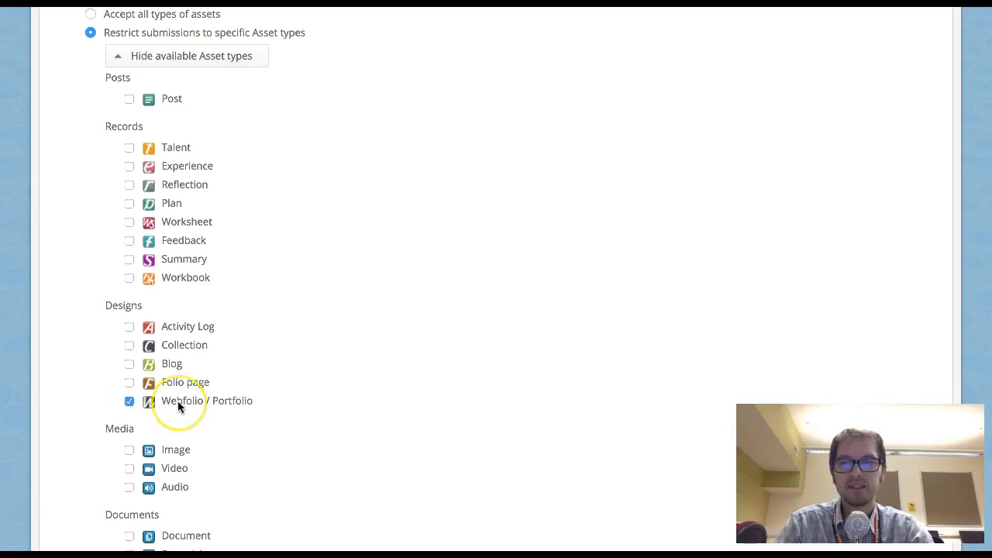
Step: Review the auto submit, direct file upload, submission removal and submission locking options, and recheck the deadlines
scroll(178, 405, "down", 3)
scroll(178, 404, "down", 6)
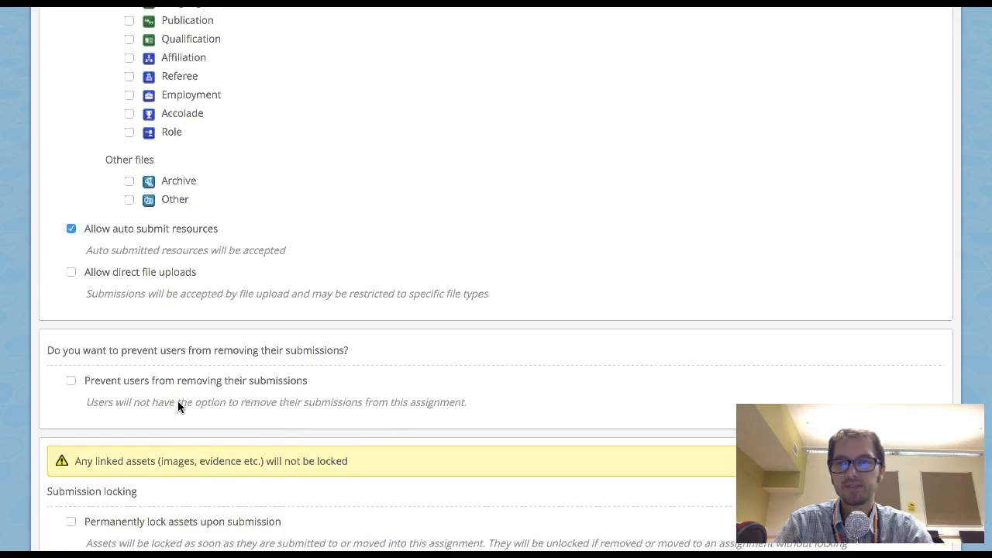
scroll(177, 405, "down", 1)
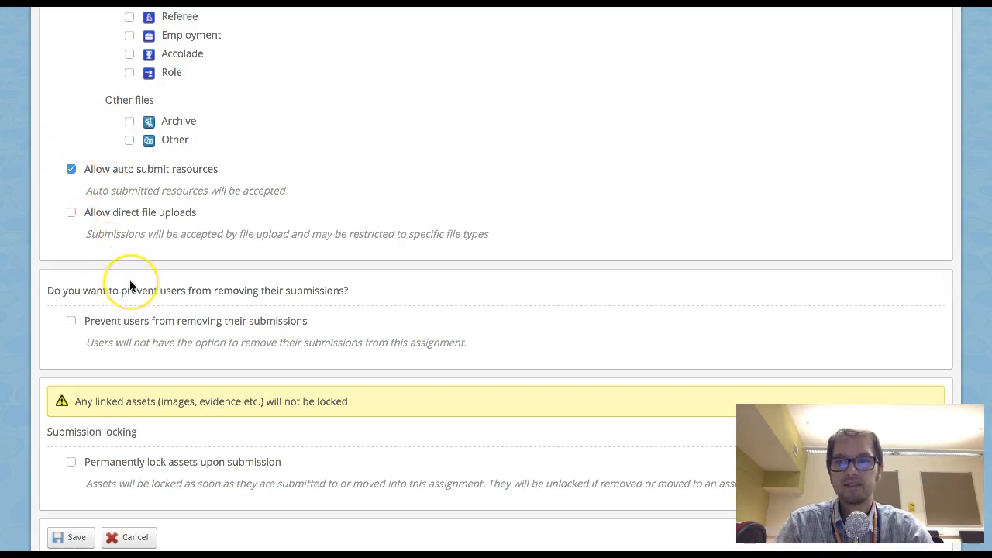
scroll(129, 286, "down", 1)
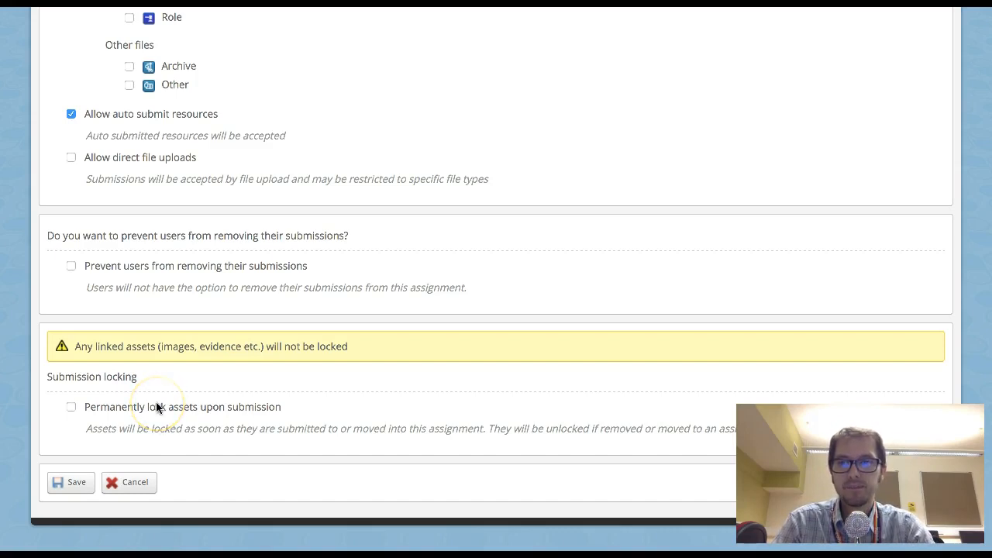
left_click(70, 407)
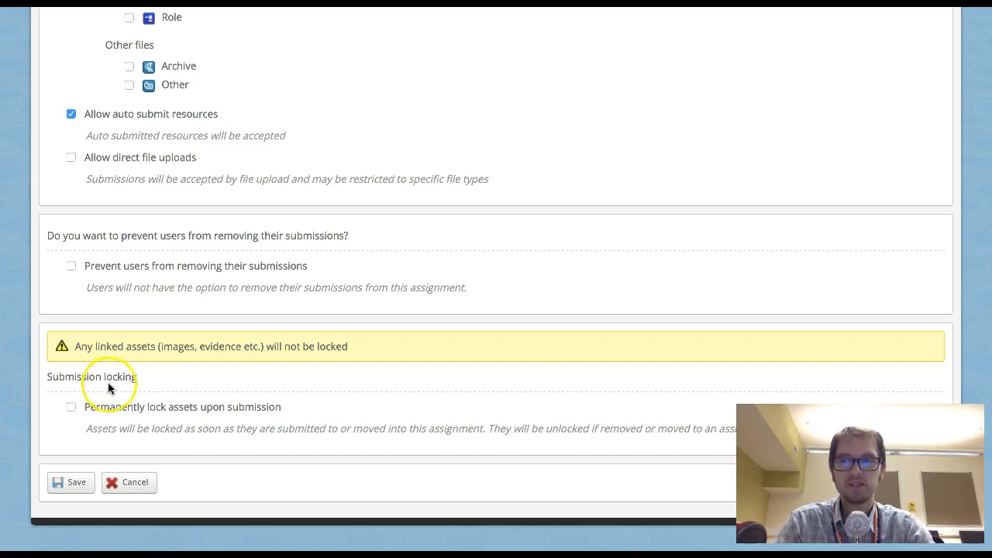
scroll(107, 382, "up", 12)
scroll(107, 382, "up", 6)
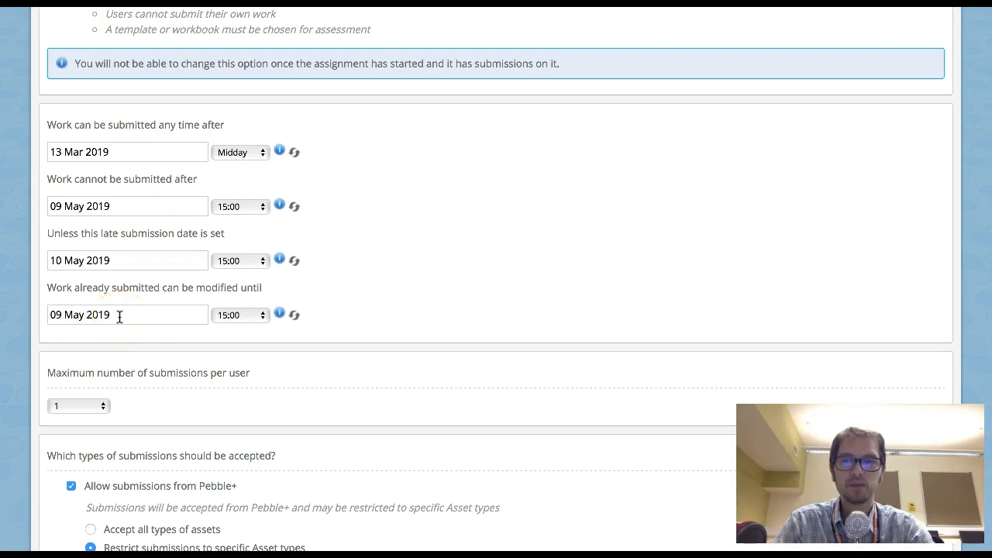
scroll(120, 317, "down", 15)
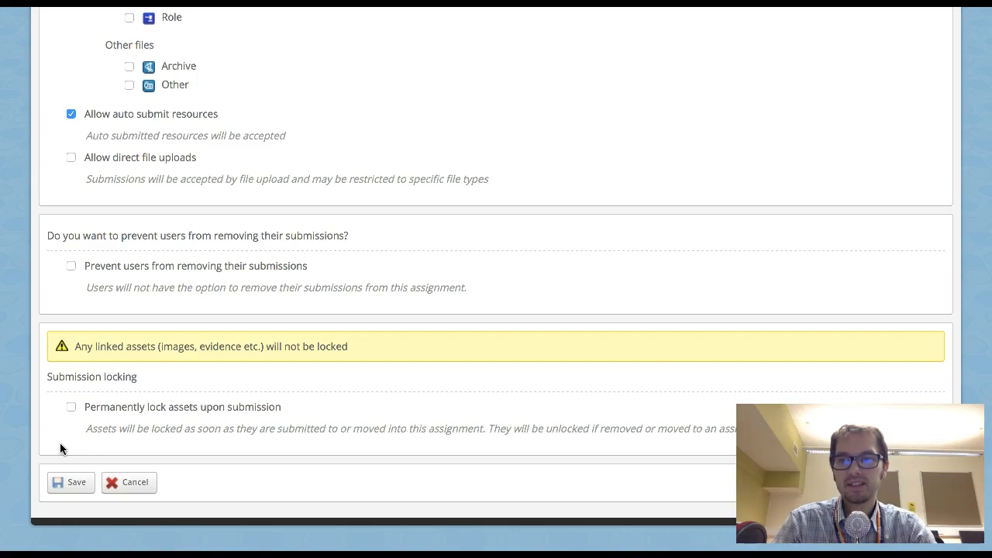
Step: Save the assignment settings and look over the saved assignment type and deadlines
left_click(69, 484)
left_click(69, 486)
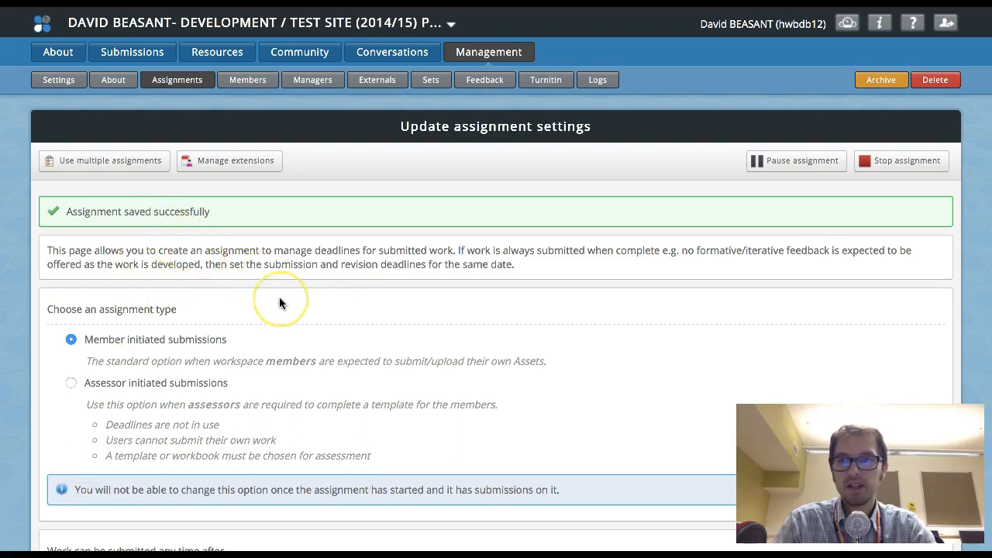
scroll(280, 300, "down", 3)
scroll(280, 300, "down", 4)
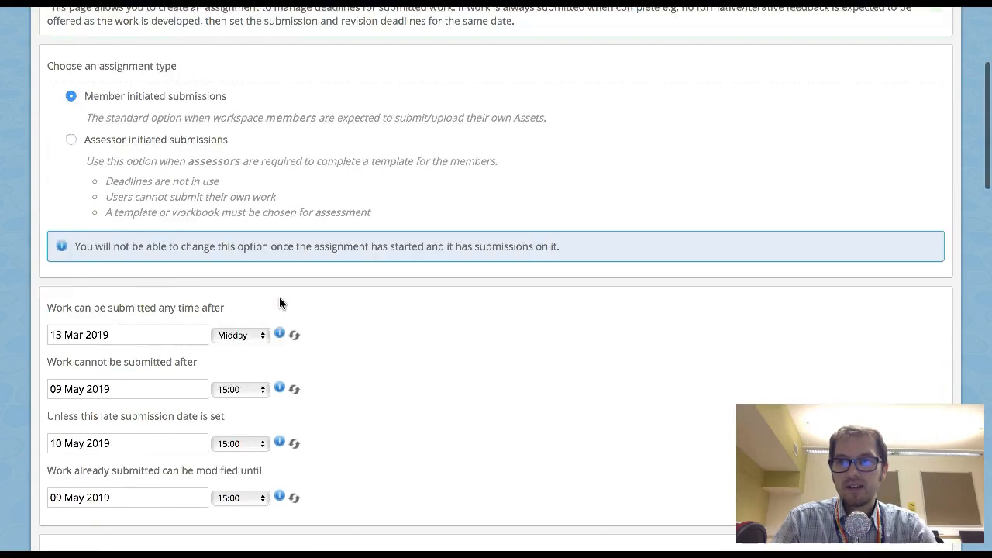
scroll(280, 300, "up", 1)
scroll(280, 303, "up", 6)
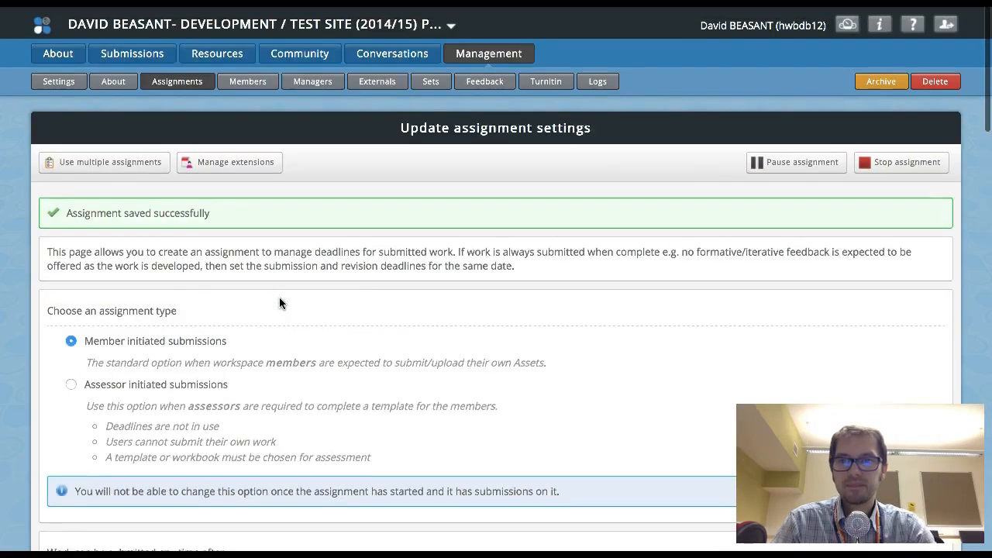
Step: Reload the assignment settings and start setting up multiple assignments for the workspace
left_click(192, 83)
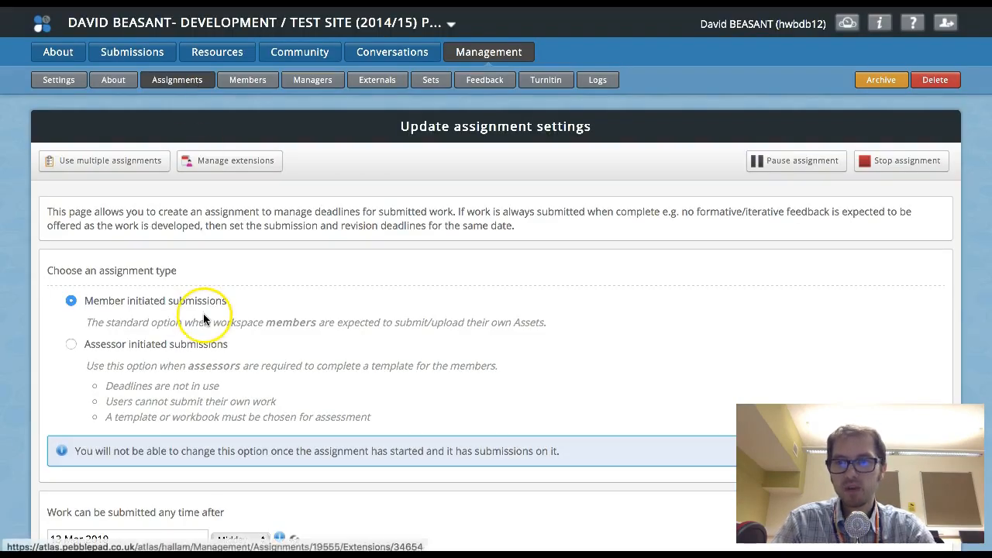
scroll(203, 313, "down", 3)
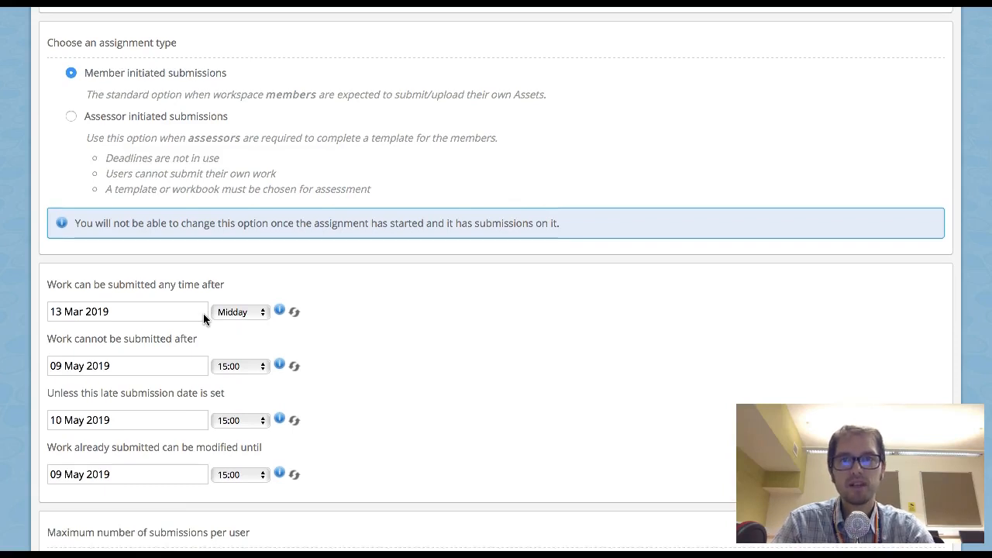
scroll(203, 313, "up", 3)
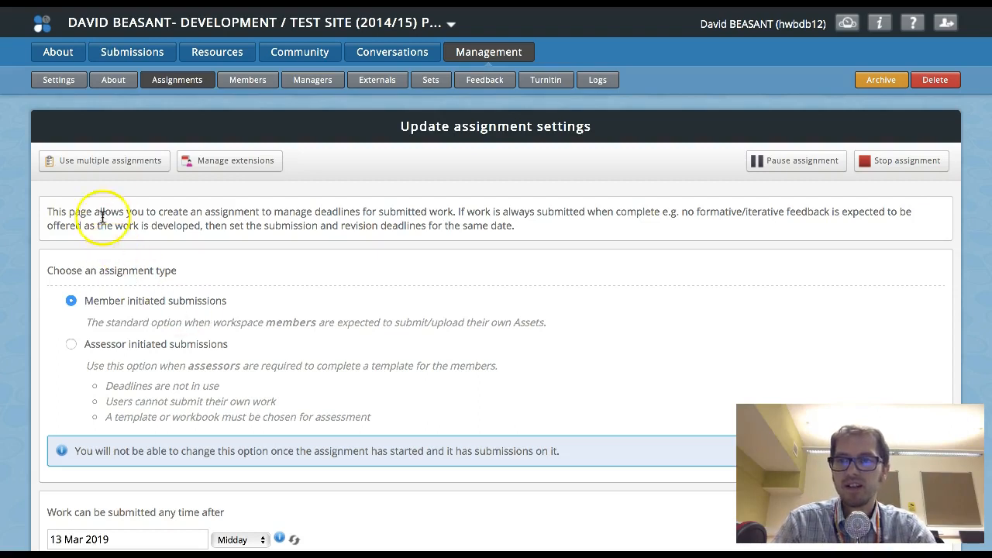
left_click(106, 166)
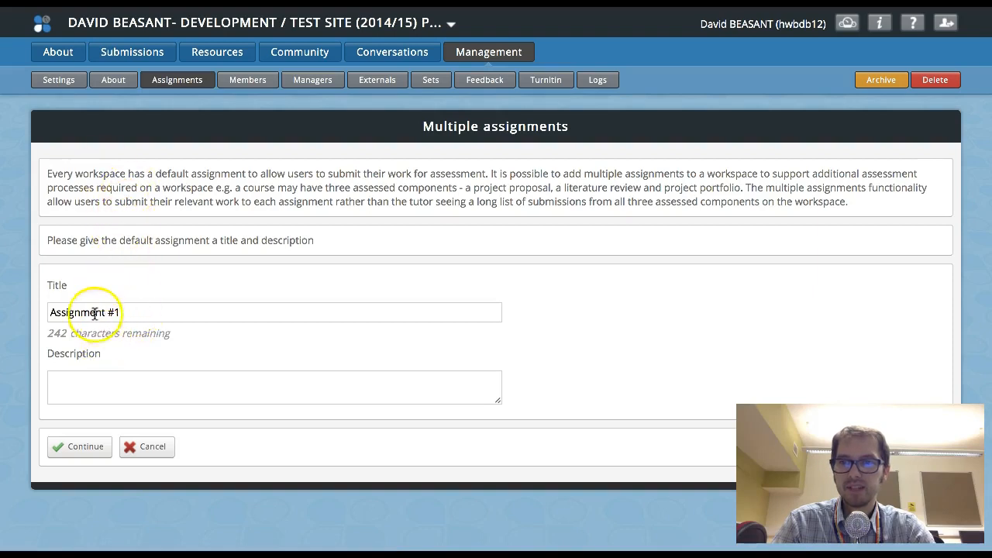
Step: Replace the default assignment's title with "Portfolio 1"
left_click(124, 312)
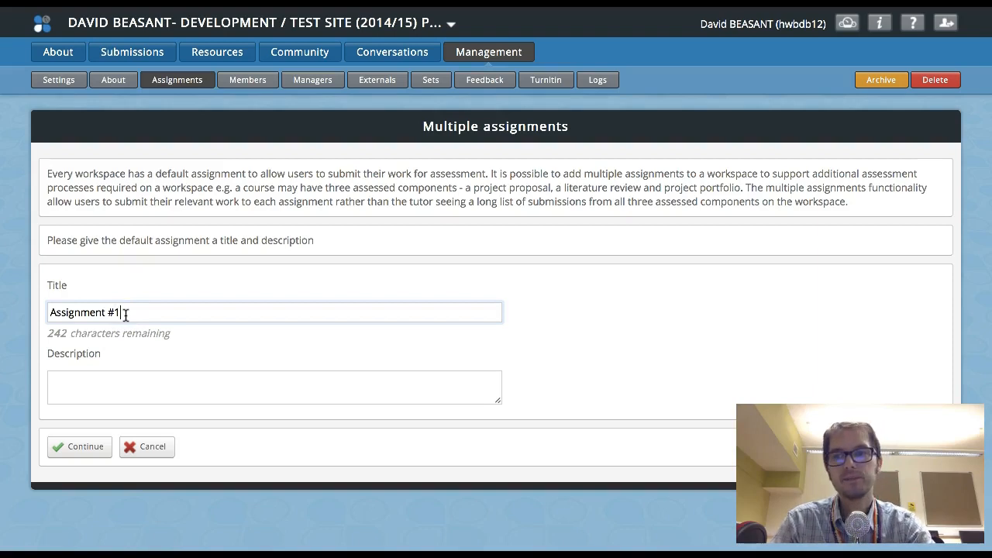
key("BackSpace")
key("BackSpace")
key("BackSpace")
key("BackSpace")
key("BackSpace")
key("BackSpace")
key("BackSpace")
key("BackSpace")
key("BackSpace")
key("BackSpace")
key("BackSpace")
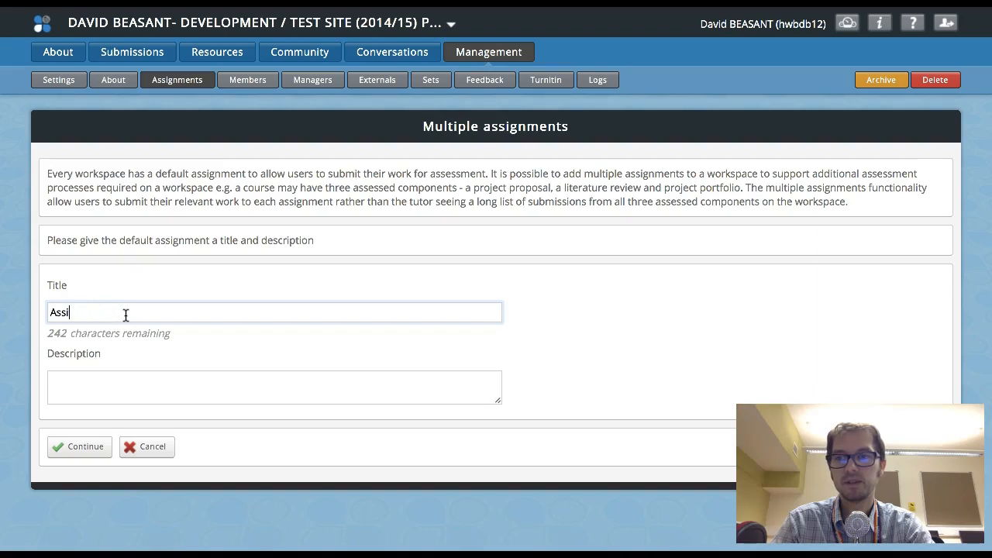
key("BackSpace")
key("BackSpace")
type("Poe")
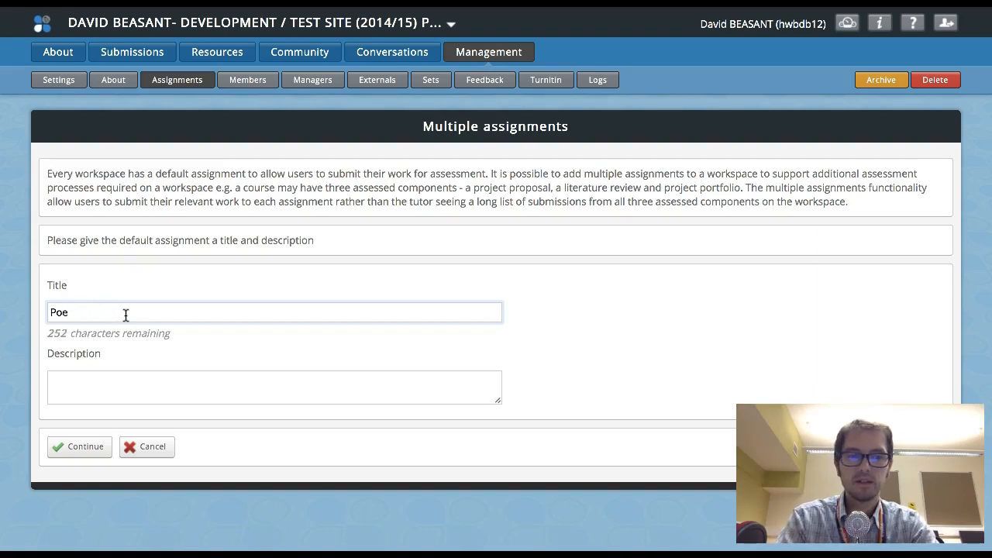
key("BackSpace")
type("rt")
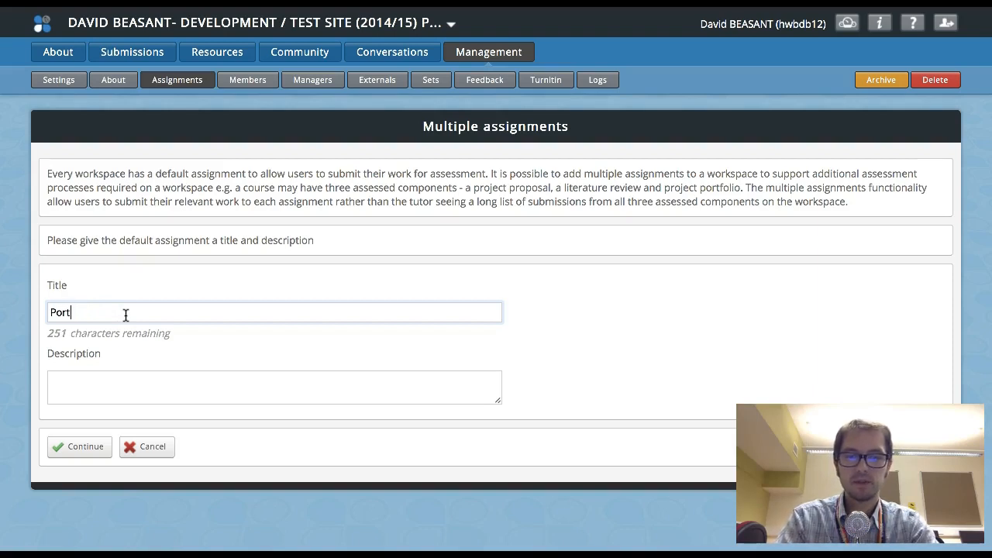
type("folio 1")
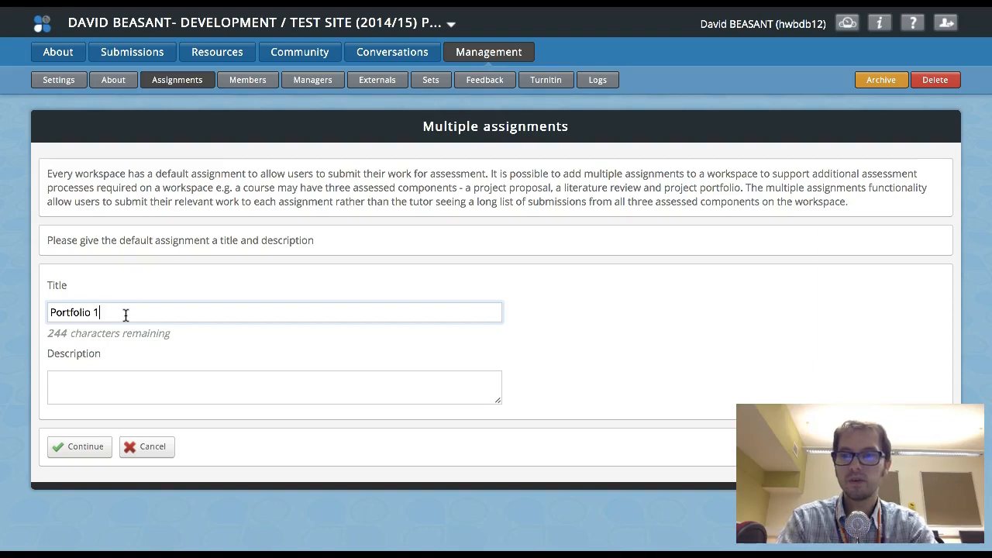
Step: Describe the default assignment as "Your first assessment" and continue to creating an additional assignment
left_click(94, 382)
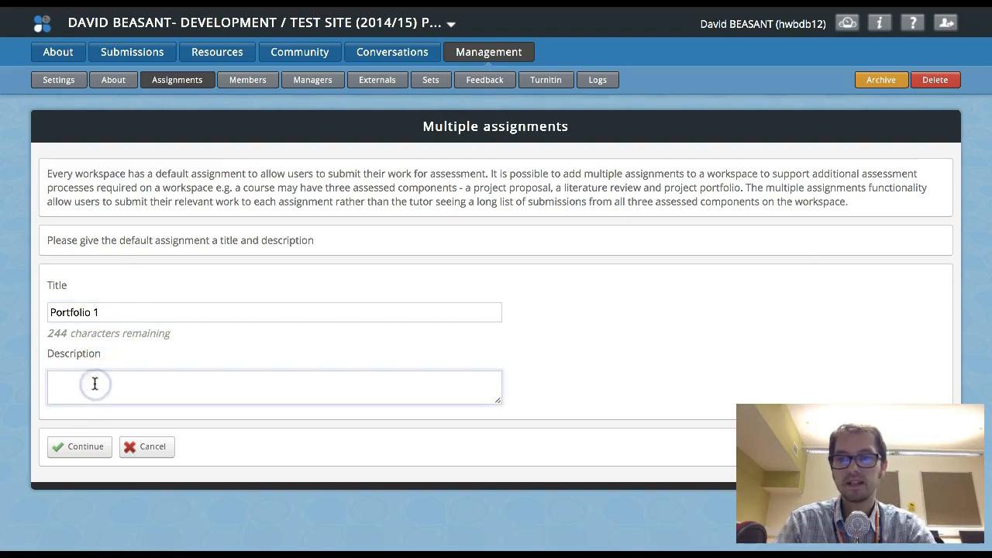
type("Your first assessment")
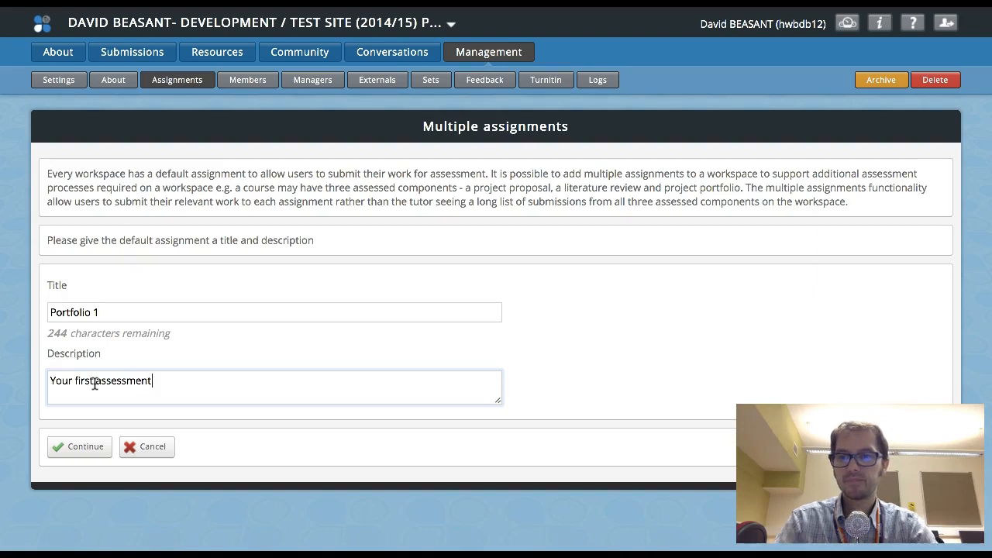
left_click(77, 449)
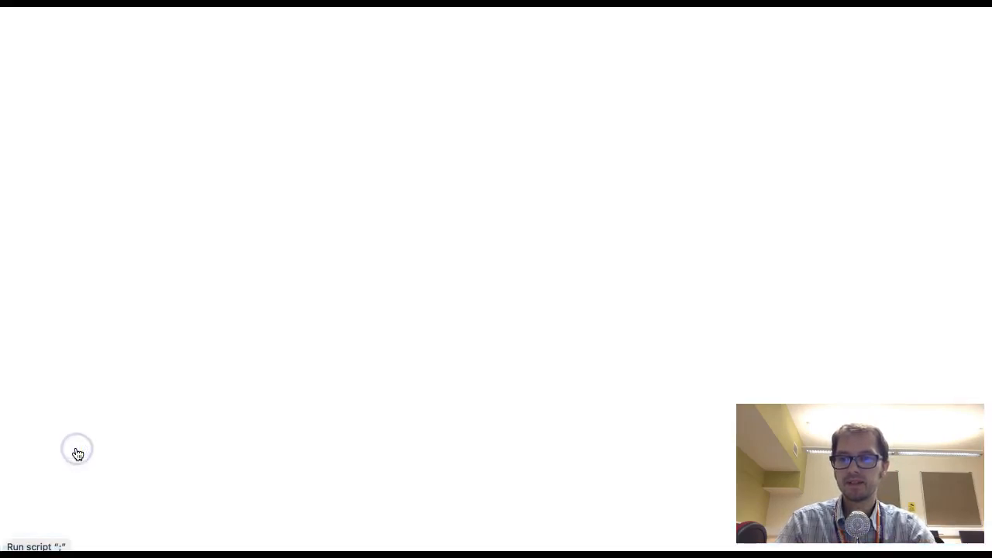
Step: Look over the assignment type options, title and description fields, and submission dates in the new assignment form
scroll(186, 390, "down", 2)
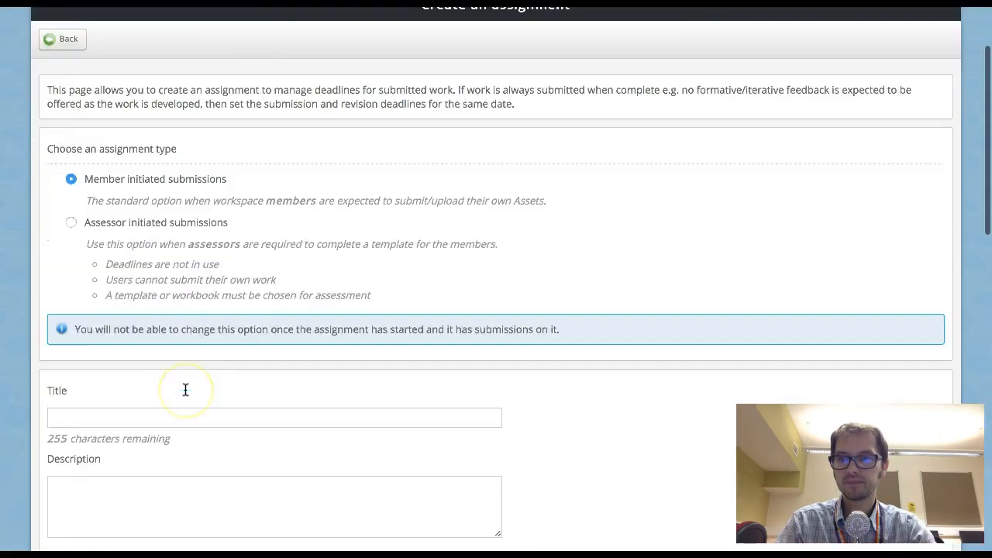
scroll(185, 390, "up", 2)
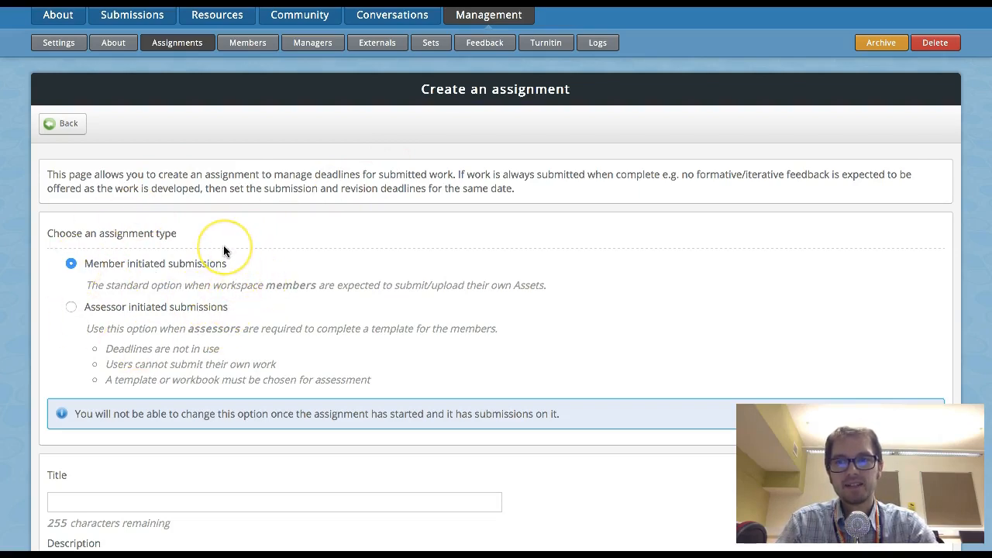
scroll(224, 251, "down", 3)
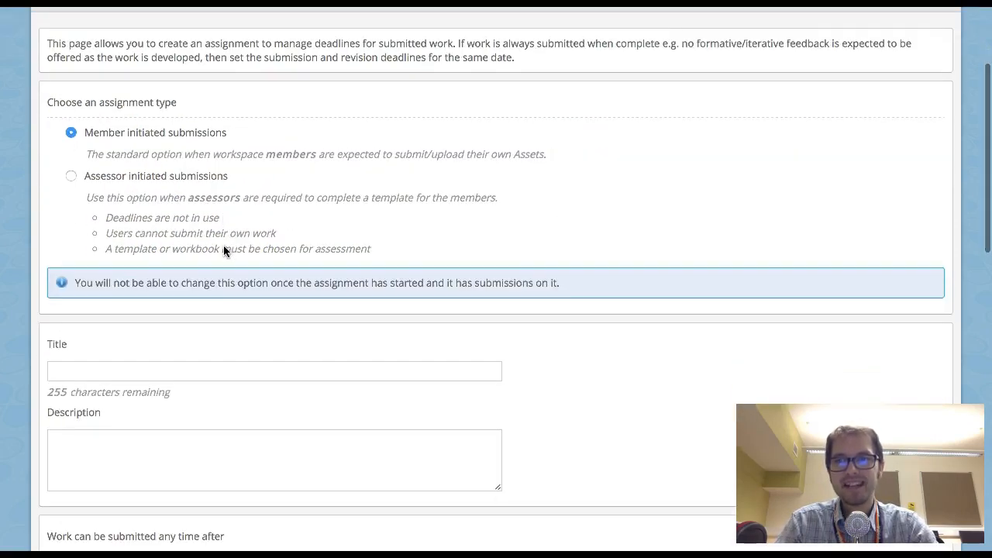
scroll(223, 251, "down", 1)
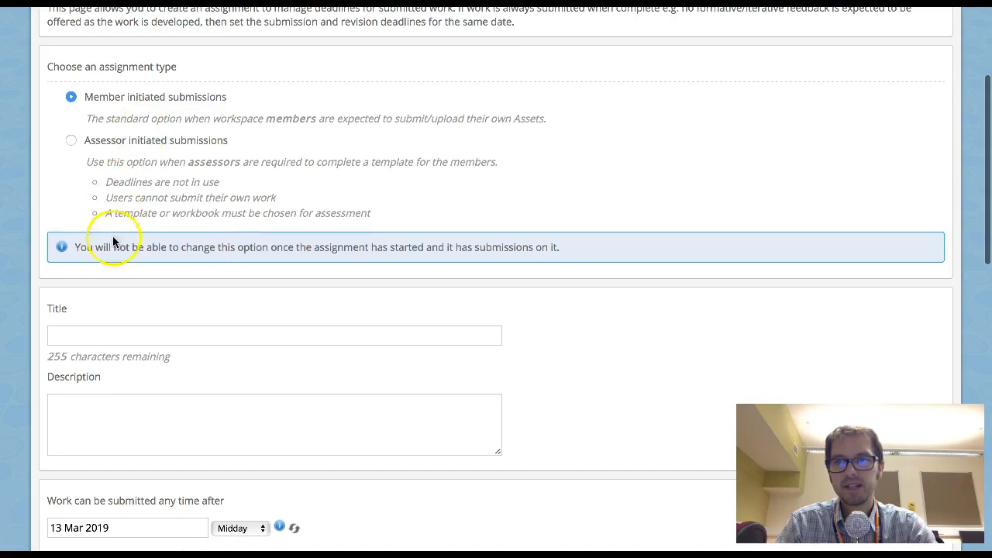
scroll(112, 272, "down", 2)
scroll(113, 275, "down", 3)
scroll(114, 276, "up", 4)
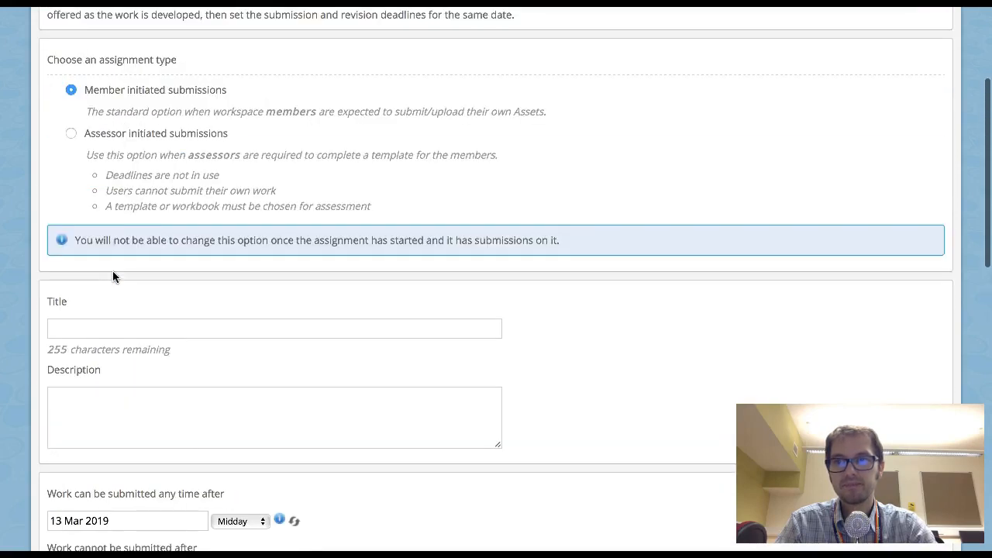
Step: Enter "Assignment2" as the title of the additional assignment
left_click(103, 326)
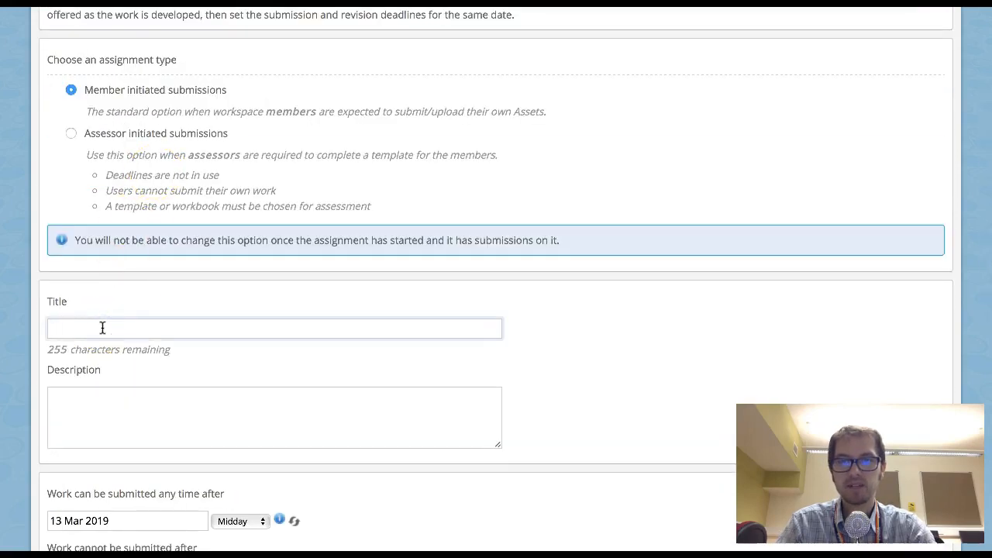
type("As")
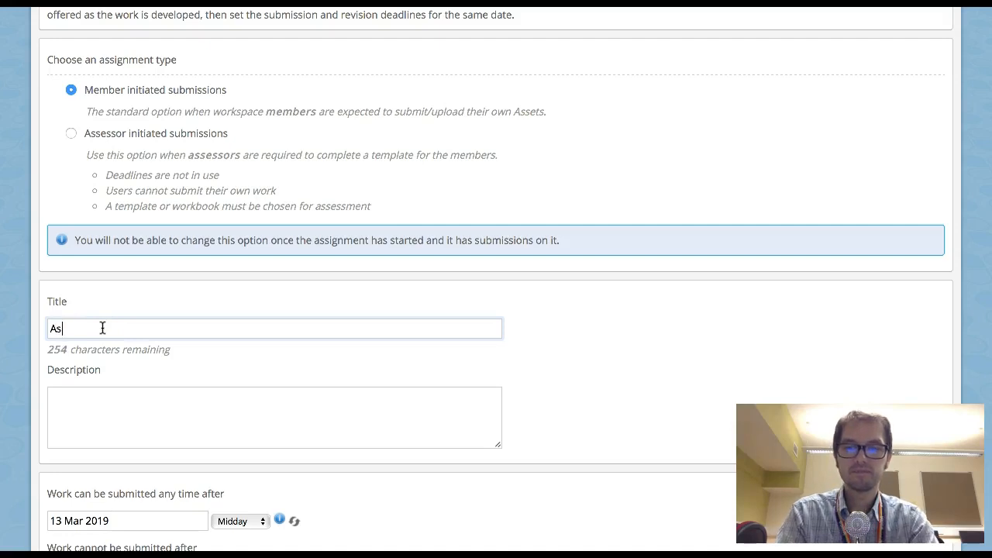
type("signment2")
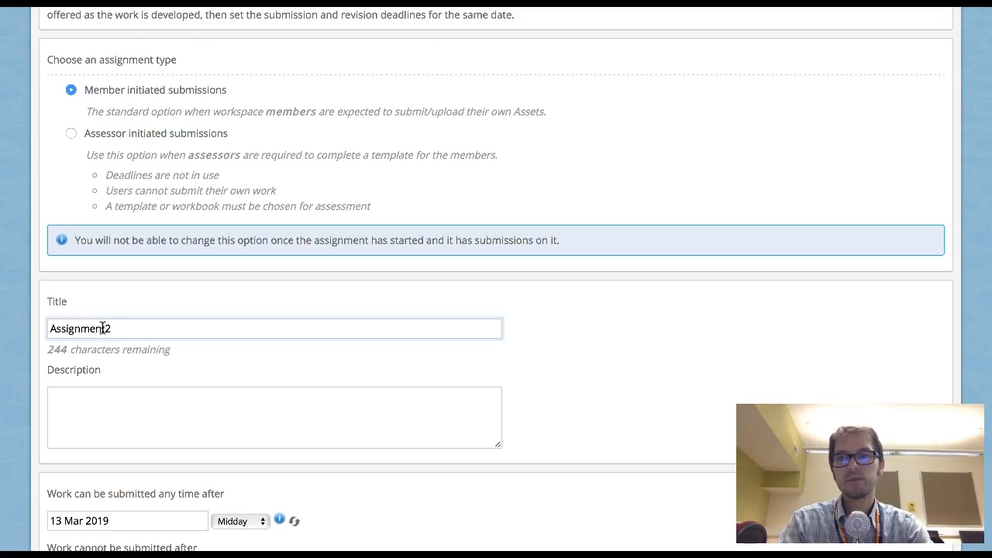
Step: Review the new assignment's deadline, submission type and locking options, and return to the workspace's assignments list without saving
scroll(103, 328, "down", 5)
scroll(102, 328, "down", 3)
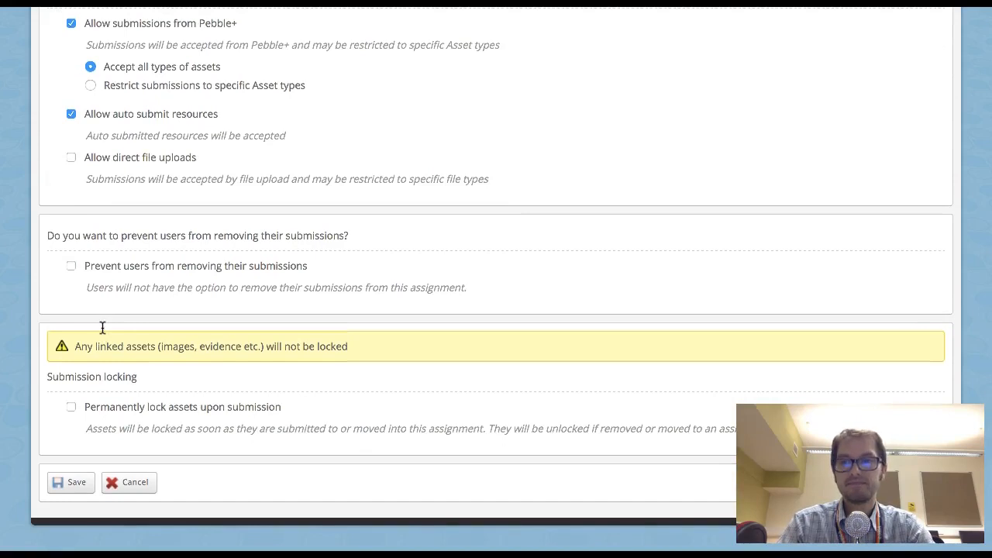
scroll(177, 204, "up", 5)
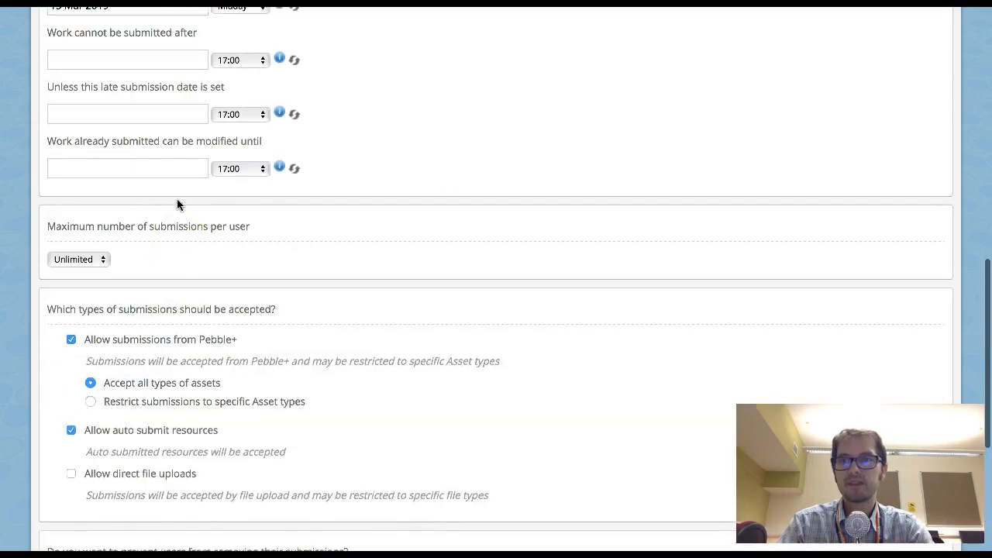
scroll(177, 204, "up", 10)
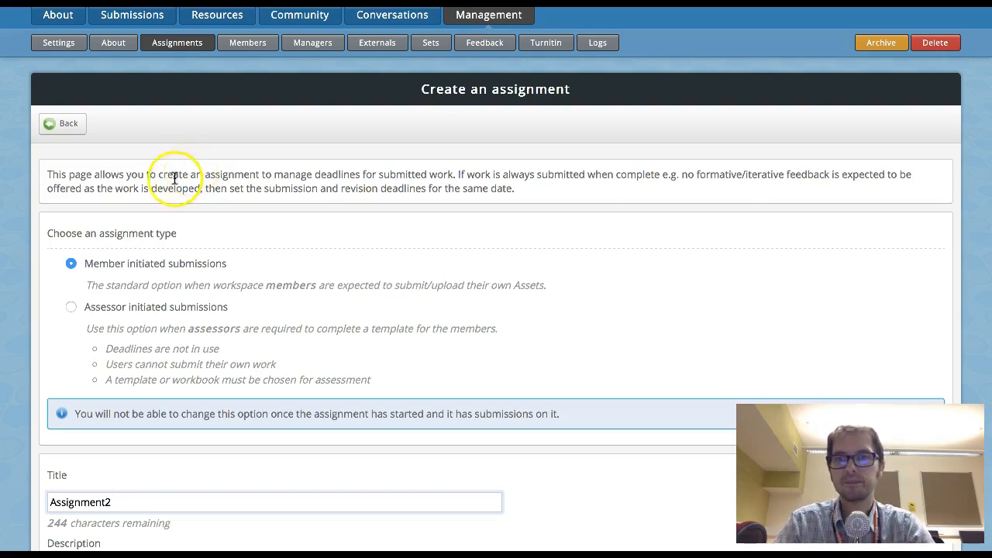
left_click(72, 129)
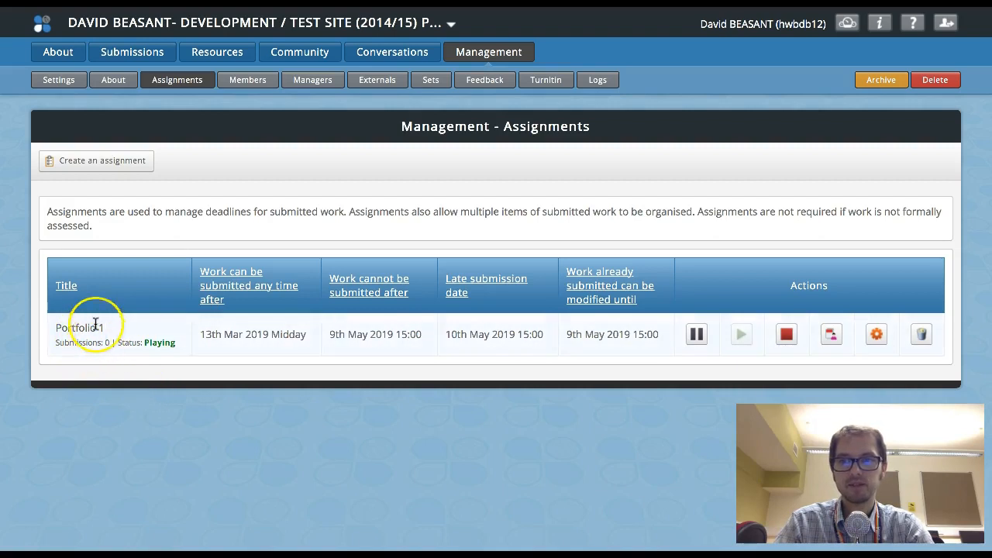
mouse_move(93, 324)
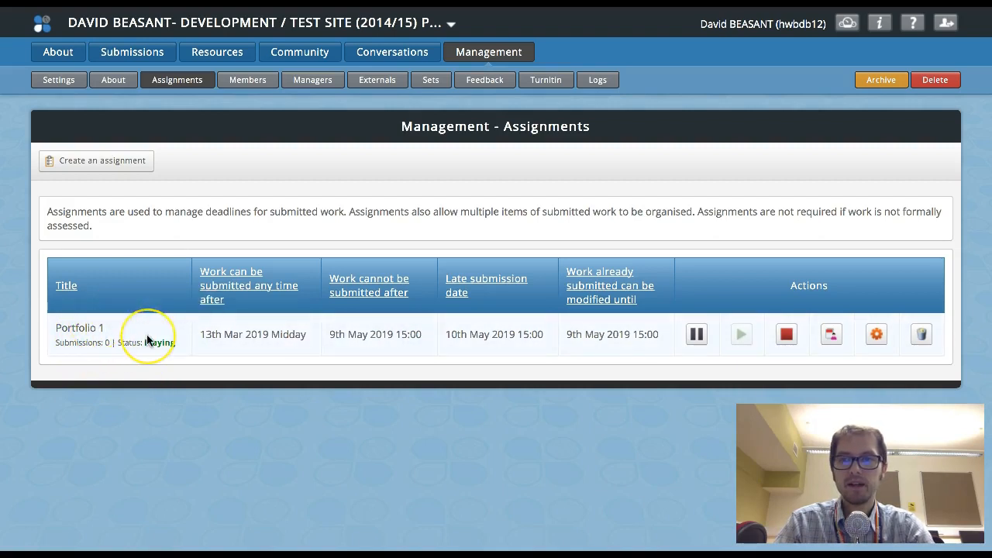